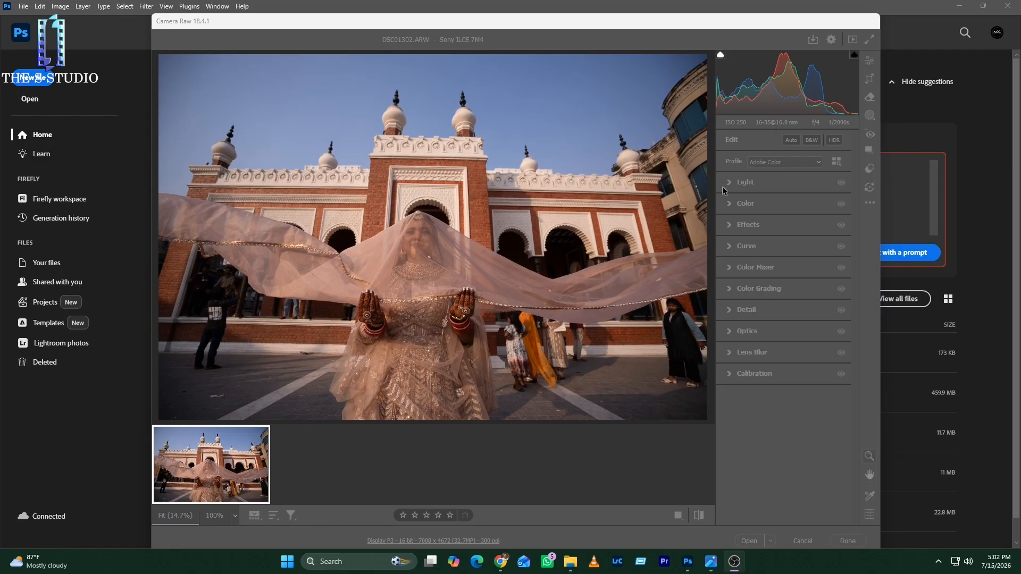
Step: Set the photo's exposure to +0.70, contrast to -3, highlights to -8, shadows to +7 and blacks to -7
{"action": "left_click", "coordinate": [761, 184]}
{"action": "left_click_drag", "start_coordinate": [785, 206], "coordinate": [786, 254]}
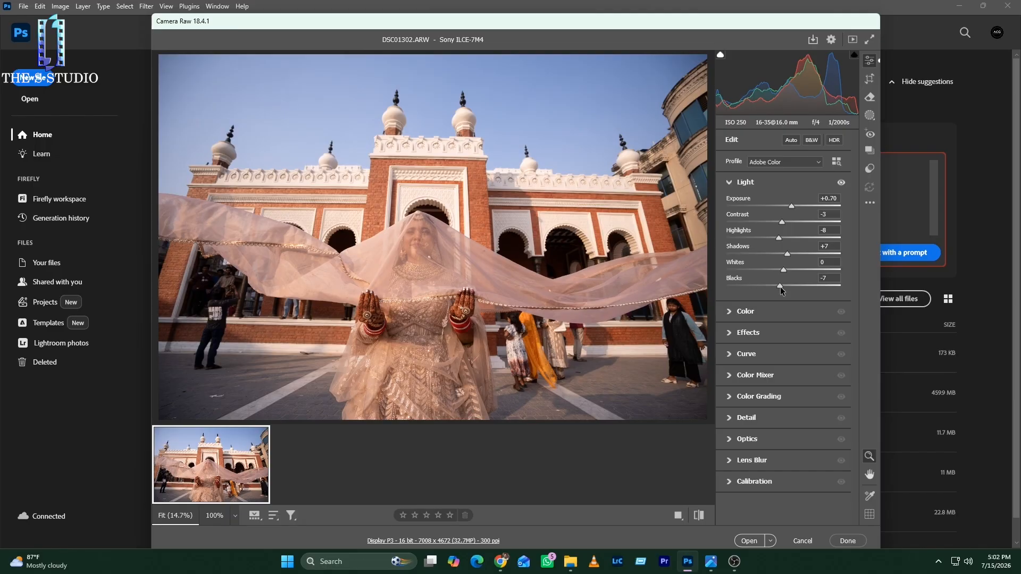
Step: Set the photo's color temperature to 5500 and its vibrance to +20
{"action": "left_click", "coordinate": [781, 311]}
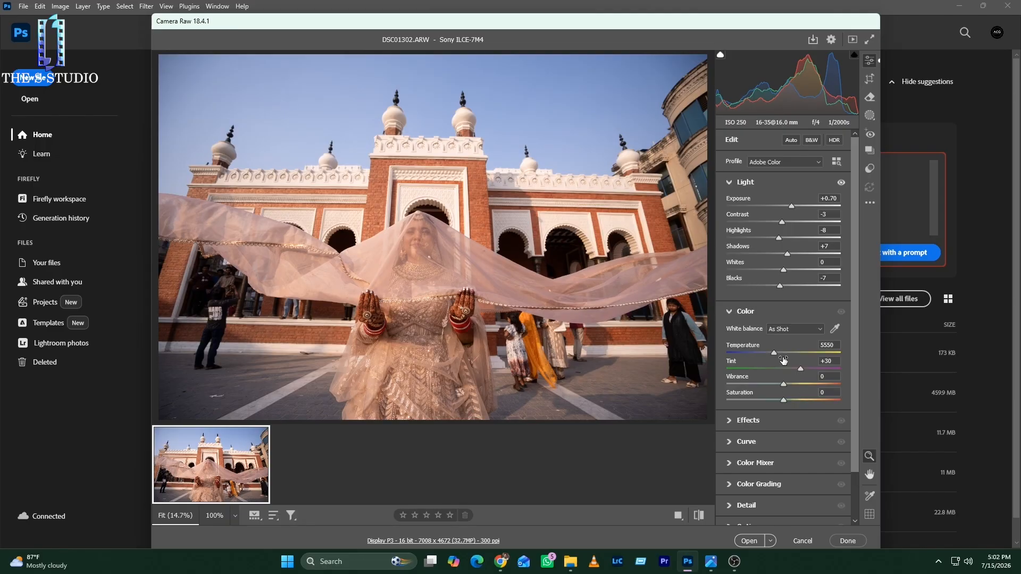
{"action": "left_click_drag", "start_coordinate": [774, 353], "coordinate": [774, 355]}
{"action": "mouse_move", "coordinate": [784, 384]}
{"action": "left_mouse_down"}
{"action": "mouse_move", "coordinate": [809, 385]}
{"action": "mouse_move", "coordinate": [774, 384]}
{"action": "left_mouse_up"}
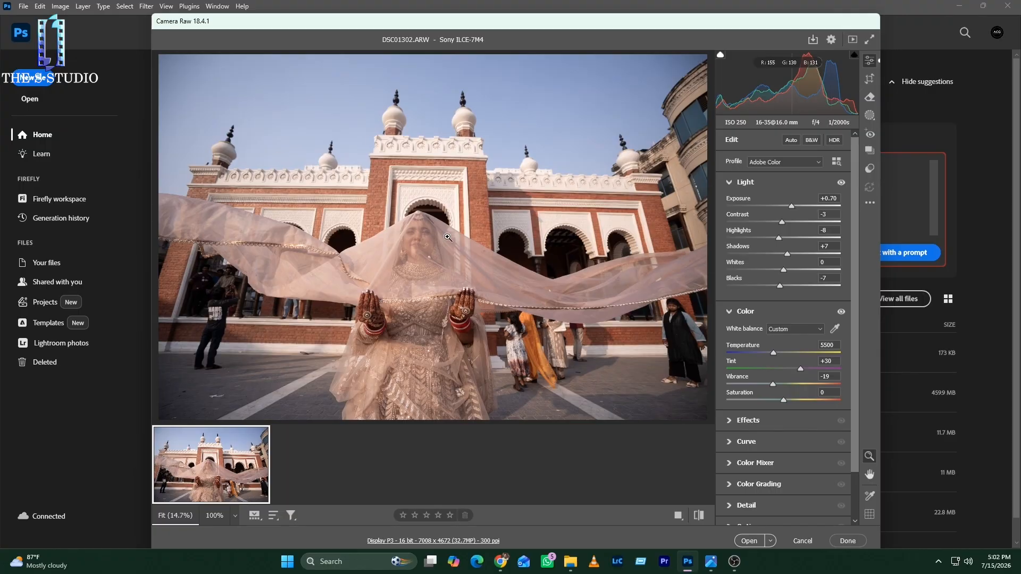
{"action": "left_click_drag", "start_coordinate": [773, 384], "coordinate": [781, 385]}
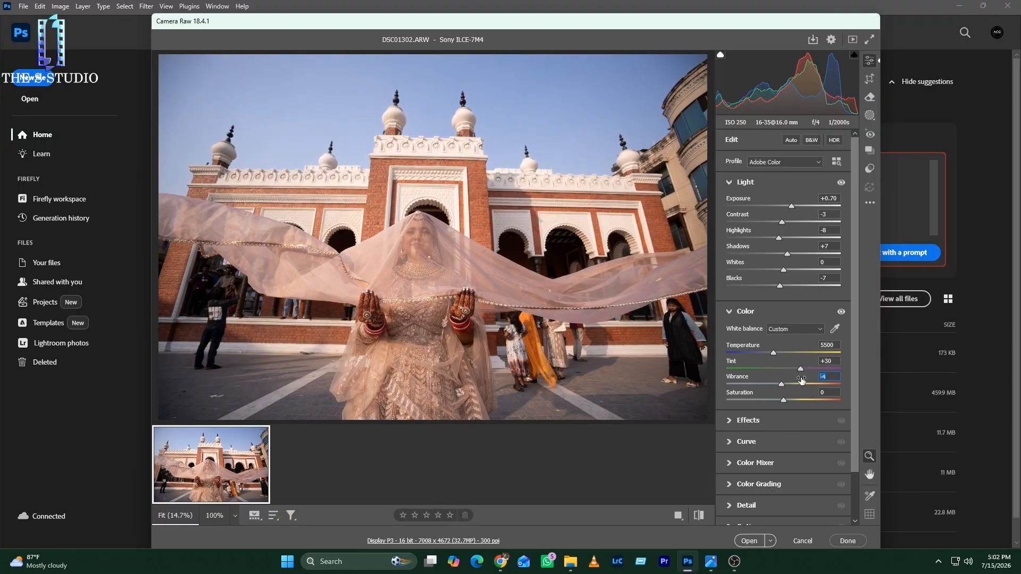
{"action": "type", "text": "0"}
{"action": "left_click_drag", "start_coordinate": [784, 383], "coordinate": [795, 385]}
{"action": "scroll", "coordinate": [776, 413], "scroll_direction": "down", "scroll_amount": 1}
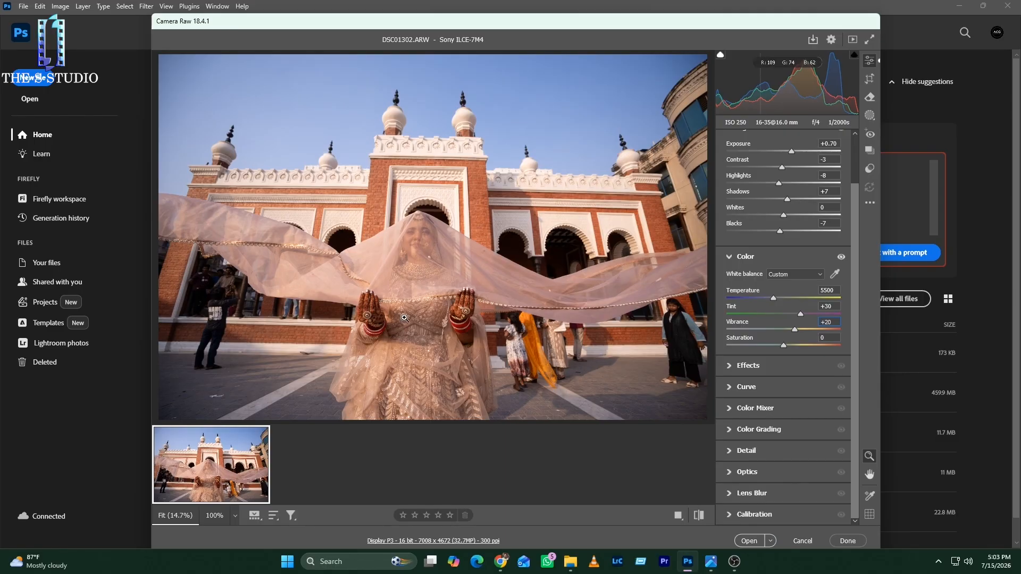
Step: Adjust exposure to +0.85 and highlights to -20, and open the developed photo in Photoshop
{"action": "scroll", "coordinate": [774, 341], "scroll_direction": "up", "scroll_amount": 2}
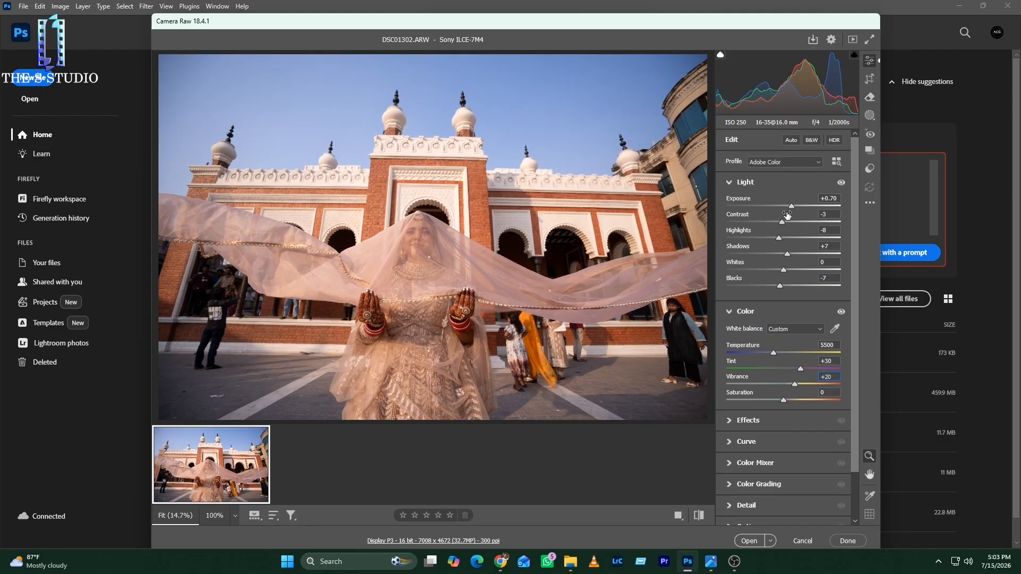
{"action": "left_click_drag", "start_coordinate": [791, 206], "coordinate": [772, 242]}
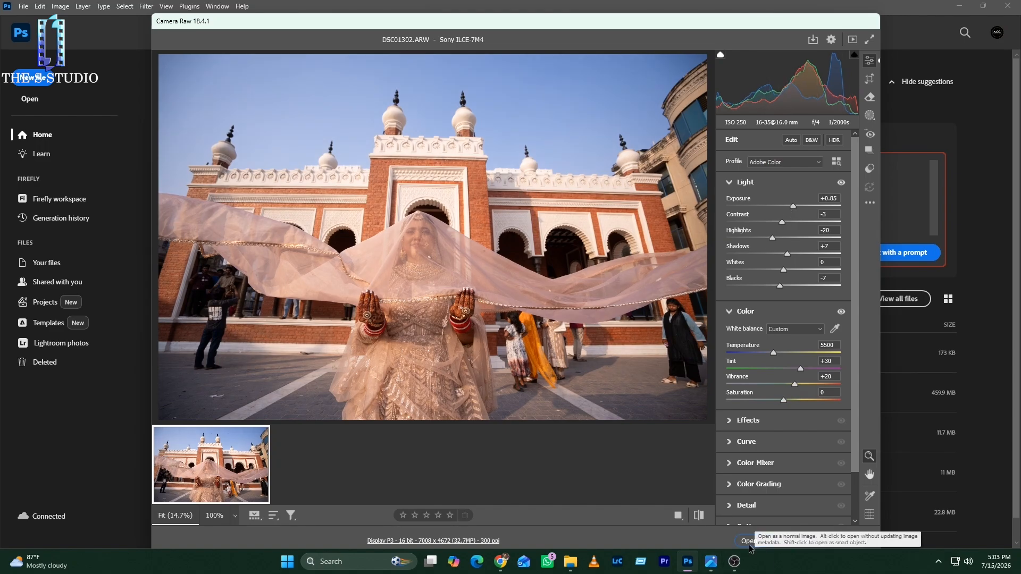
{"action": "left_click", "coordinate": [848, 541]}
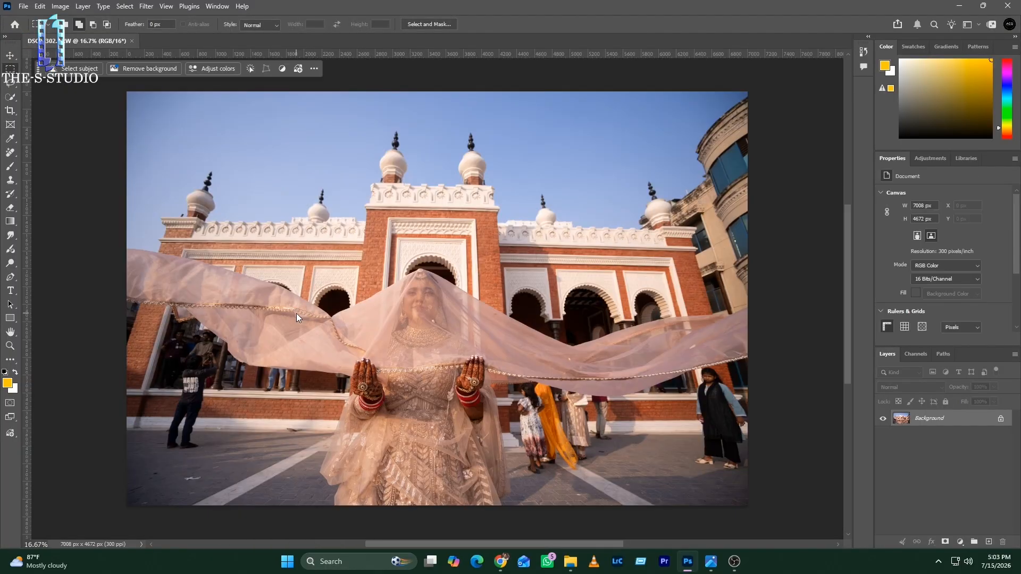
Step: Duplicate the Background layer of the opened bride photo
{"action": "scroll", "coordinate": [329, 344], "scroll_direction": "right", "scroll_amount": 5}
{"action": "scroll", "coordinate": [335, 375], "scroll_direction": "left", "scroll_amount": 5}
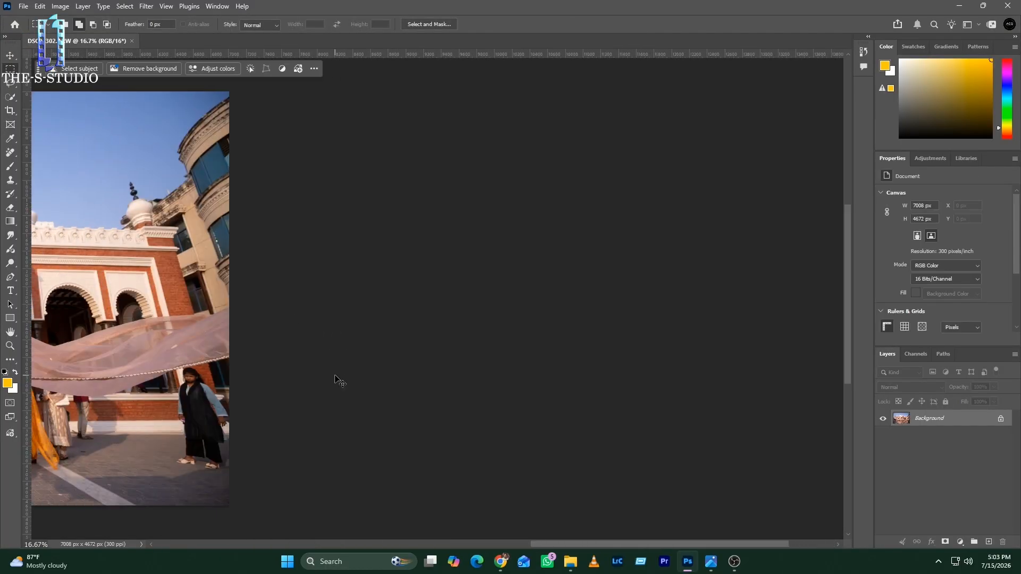
{"action": "scroll", "coordinate": [338, 379], "scroll_direction": "left", "scroll_amount": 5}
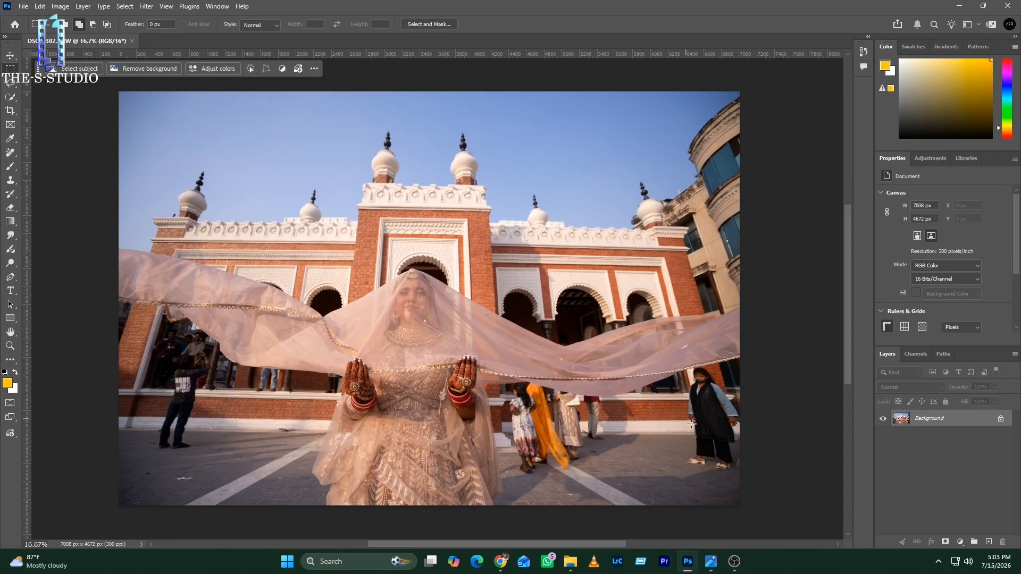
{"action": "key", "text": "ctrl+j"}
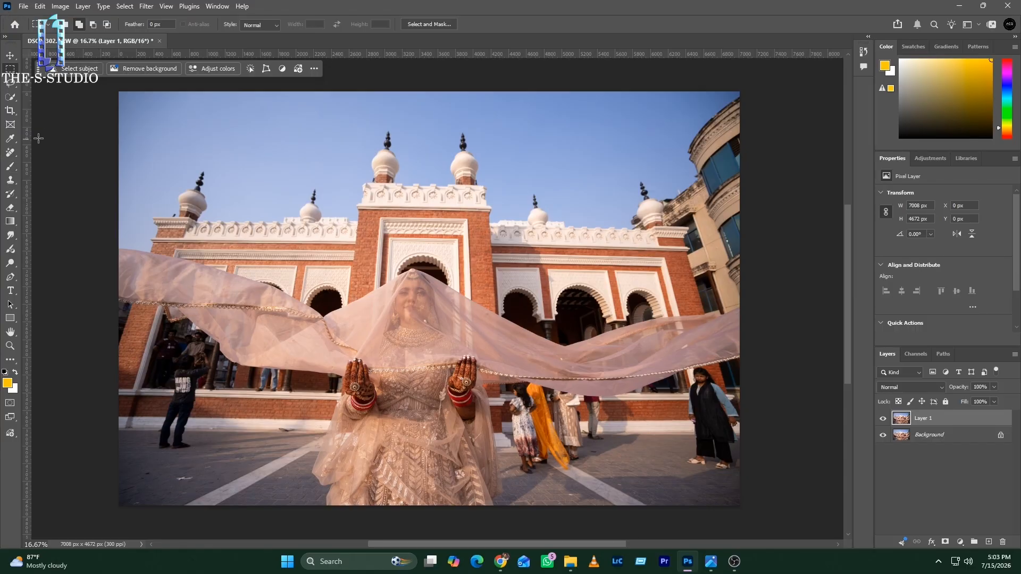
Step: Lasso the building along the photo's right edge and all the bystanders around the bride into one combined selection
{"action": "left_click", "coordinate": [9, 155]}
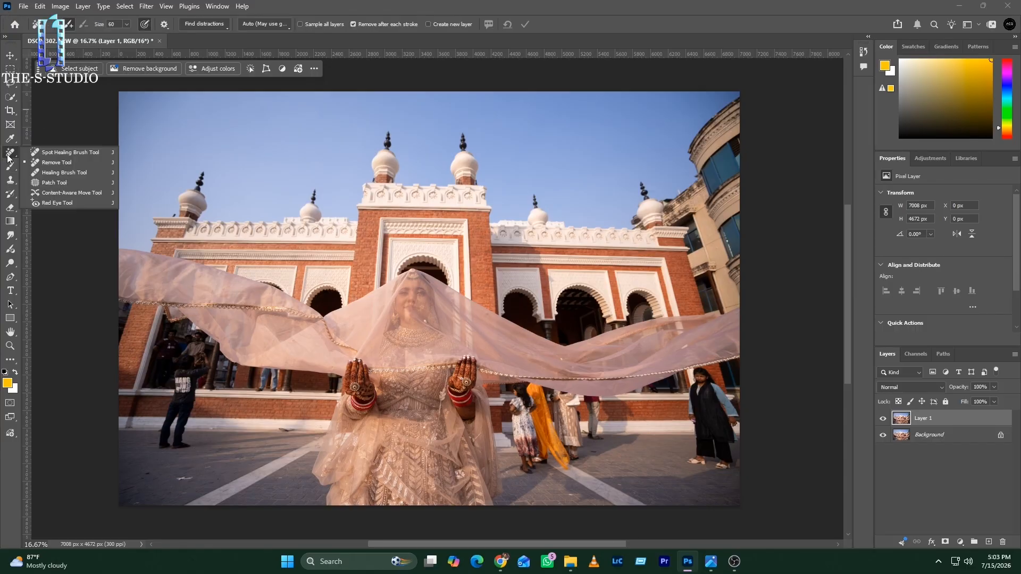
{"action": "left_click", "coordinate": [11, 96]}
{"action": "mouse_move", "coordinate": [766, 98]}
{"action": "left_mouse_down"}
{"action": "mouse_move", "coordinate": [712, 94]}
{"action": "mouse_move", "coordinate": [652, 204]}
{"action": "mouse_move", "coordinate": [683, 239]}
{"action": "mouse_move", "coordinate": [689, 265]}
{"action": "left_mouse_up"}
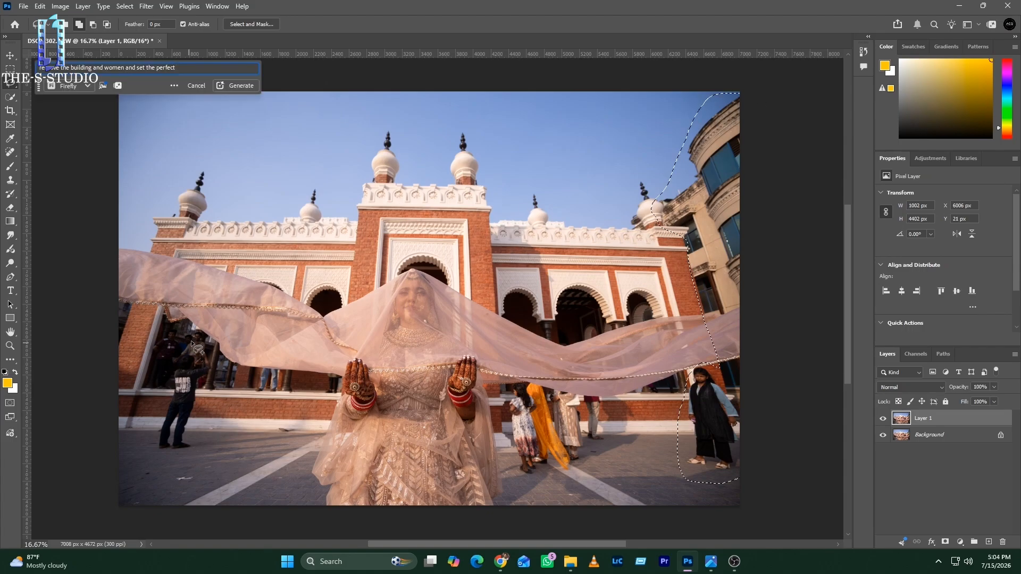
{"action": "mouse_move", "coordinate": [202, 340]}
{"action": "left_mouse_down"}
{"action": "mouse_move", "coordinate": [164, 327]}
{"action": "mouse_move", "coordinate": [153, 362]}
{"action": "left_mouse_up"}
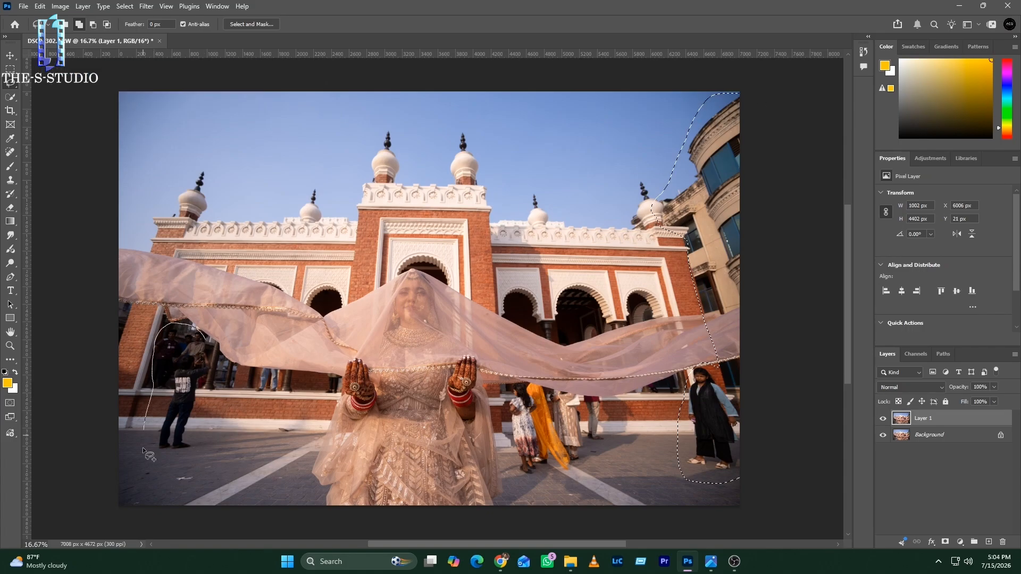
{"action": "mouse_move", "coordinate": [143, 449]}
{"action": "left_mouse_down"}
{"action": "mouse_move", "coordinate": [201, 469]}
{"action": "mouse_move", "coordinate": [221, 424]}
{"action": "mouse_move", "coordinate": [205, 340]}
{"action": "left_mouse_up"}
{"action": "left_click_drag", "start_coordinate": [282, 370], "coordinate": [282, 387]}
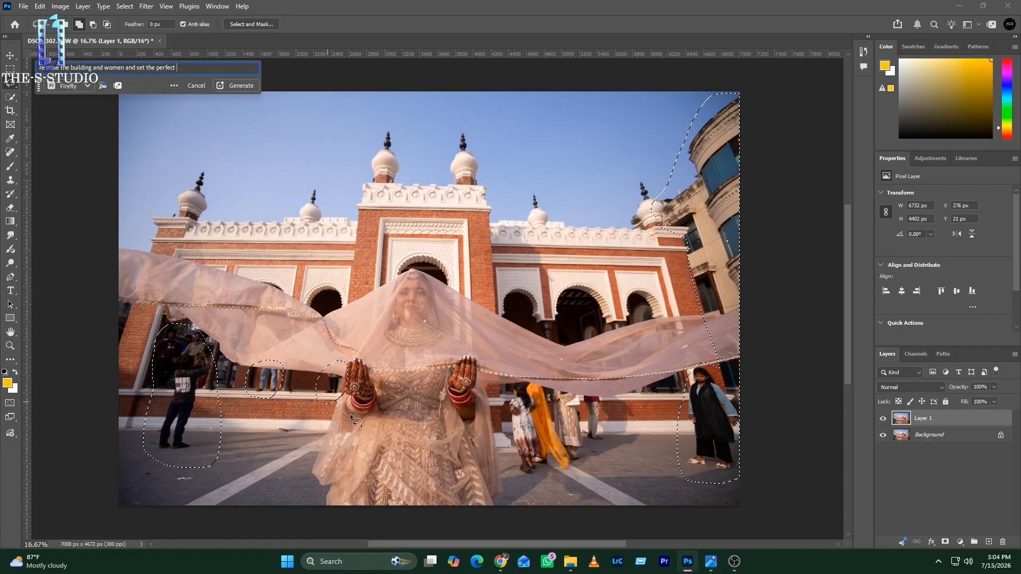
{"action": "left_click_drag", "start_coordinate": [527, 379], "coordinate": [518, 474]}
{"action": "mouse_move", "coordinate": [647, 420]}
{"action": "left_mouse_down"}
{"action": "mouse_move", "coordinate": [566, 376]}
{"action": "mouse_move", "coordinate": [503, 394]}
{"action": "left_mouse_up"}
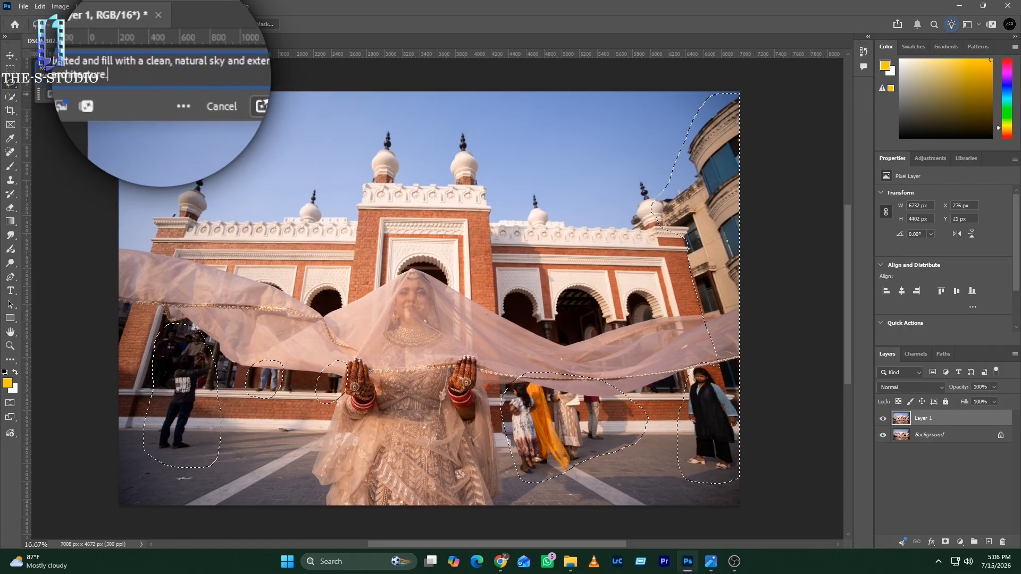
Step: Generative Fill the selection with "Remove everything selected and fill with a clean, natural sky and extended matching background architecture.", keeping the first variation
{"action": "left_click", "coordinate": [239, 94]}
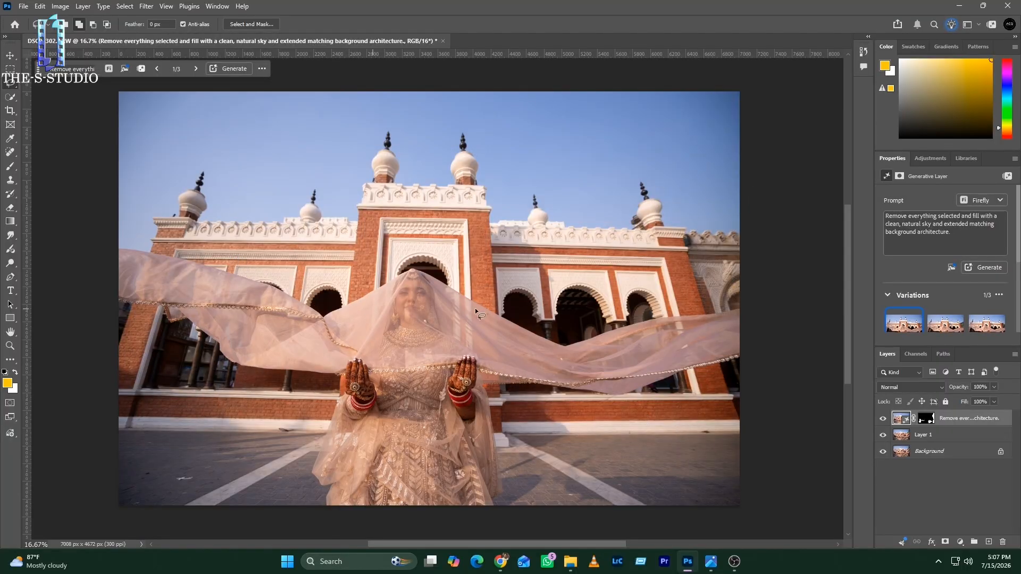
{"action": "mouse_move", "coordinate": [913, 315]}
{"action": "scroll", "coordinate": [914, 311], "scroll_direction": "down", "scroll_amount": 2}
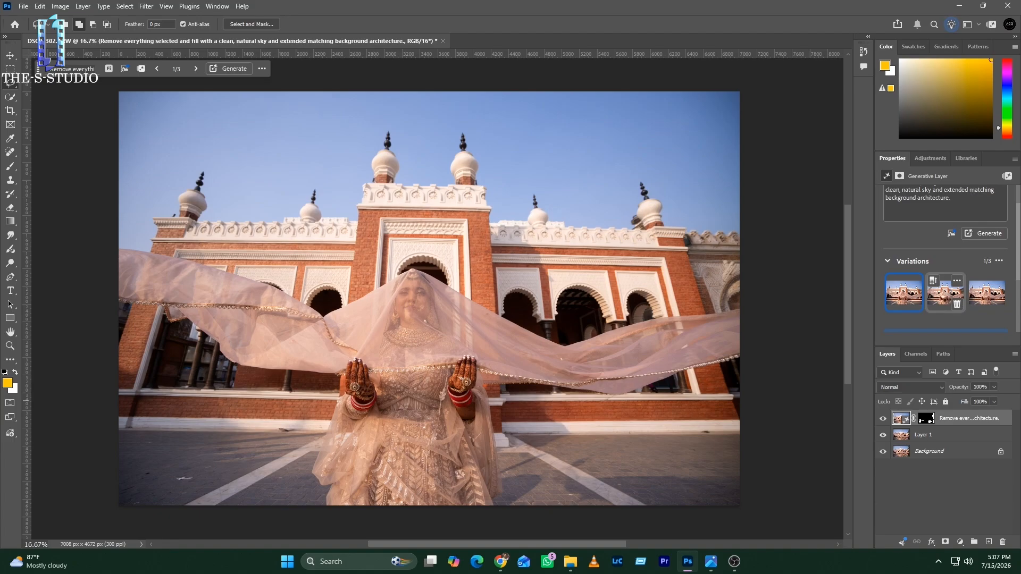
{"action": "left_click", "coordinate": [949, 297]}
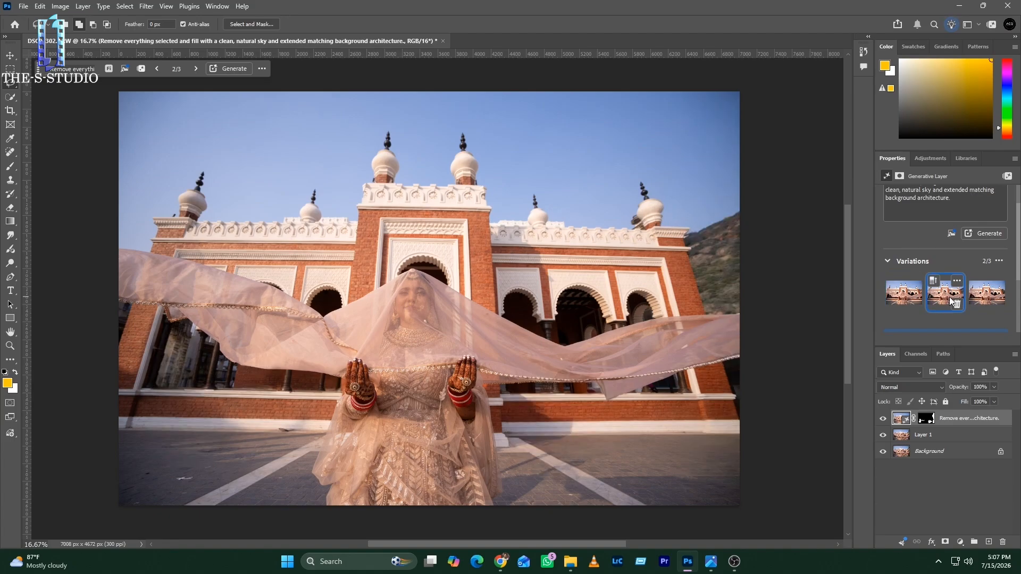
{"action": "left_click", "coordinate": [976, 299]}
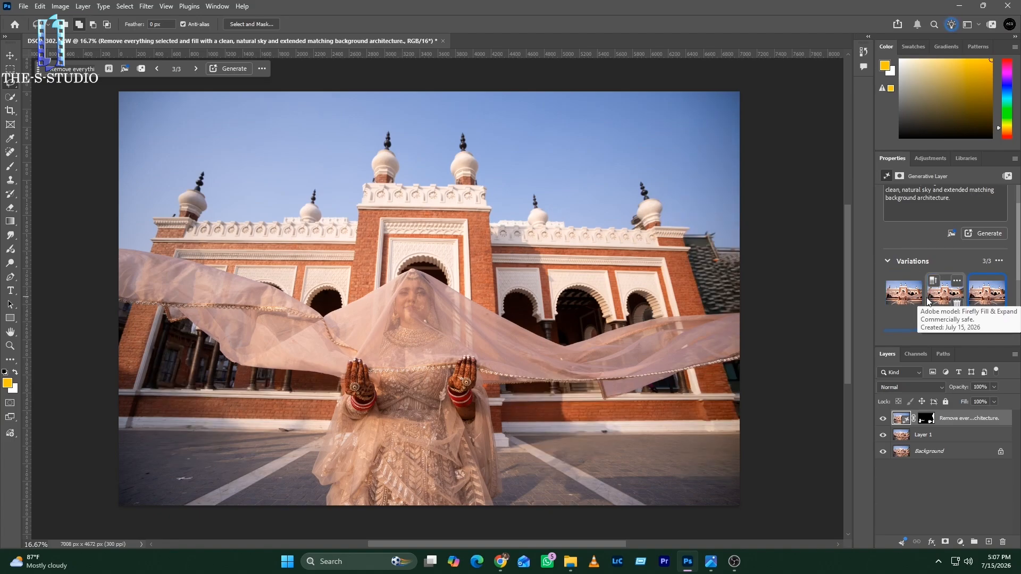
{"action": "left_click", "coordinate": [909, 302]}
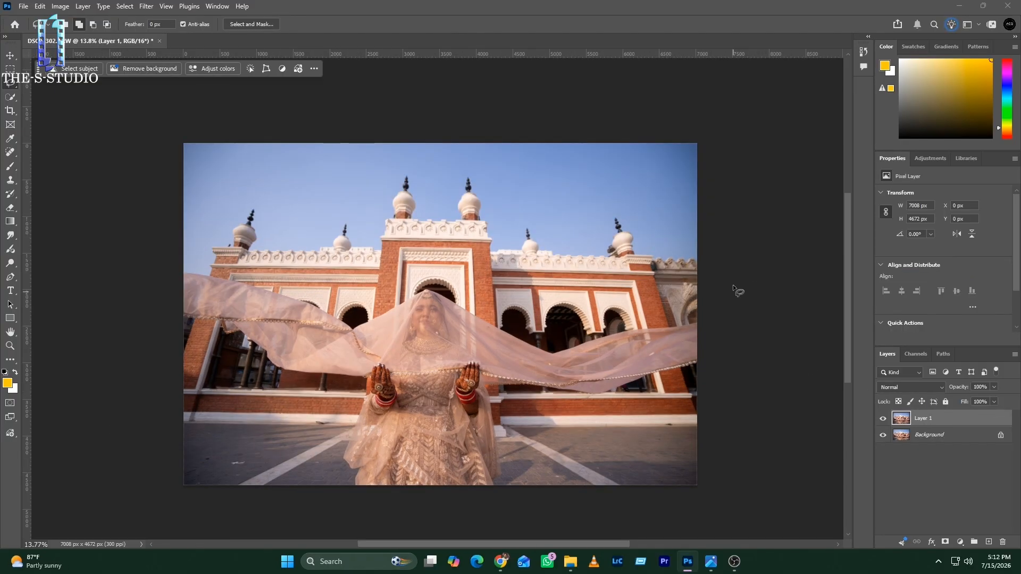
Step: Copy the wall section at the photo's right edge to a new layer, flip it horizontally, widen it to about 123% and place it over the left edge
{"action": "mouse_move", "coordinate": [698, 250]}
{"action": "left_mouse_down"}
{"action": "mouse_move", "coordinate": [660, 256]}
{"action": "mouse_move", "coordinate": [656, 285]}
{"action": "mouse_move", "coordinate": [695, 398]}
{"action": "mouse_move", "coordinate": [714, 306]}
{"action": "left_mouse_up"}
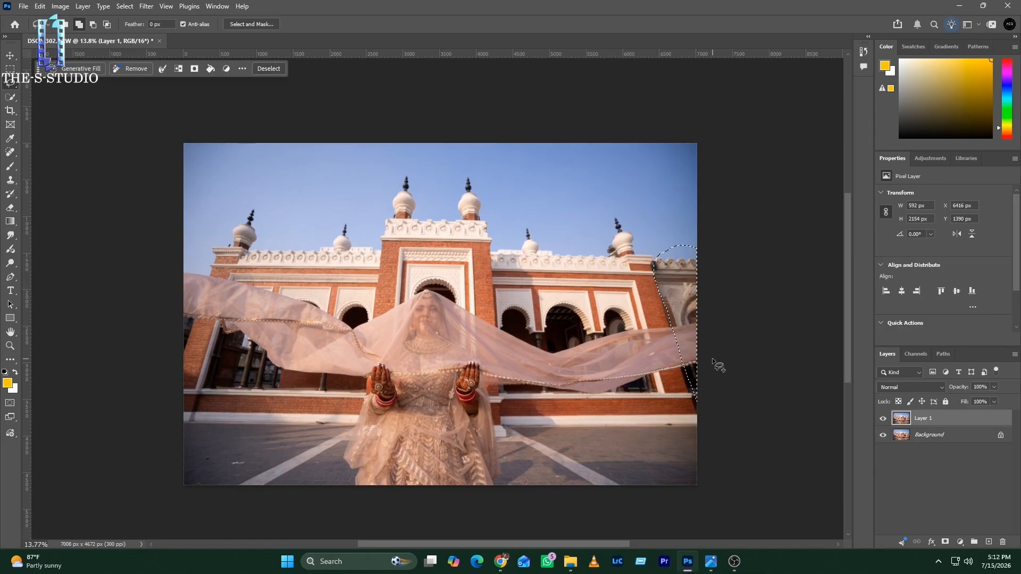
{"action": "key", "text": "ctrl+j"}
{"action": "key", "text": "ctrl+t"}
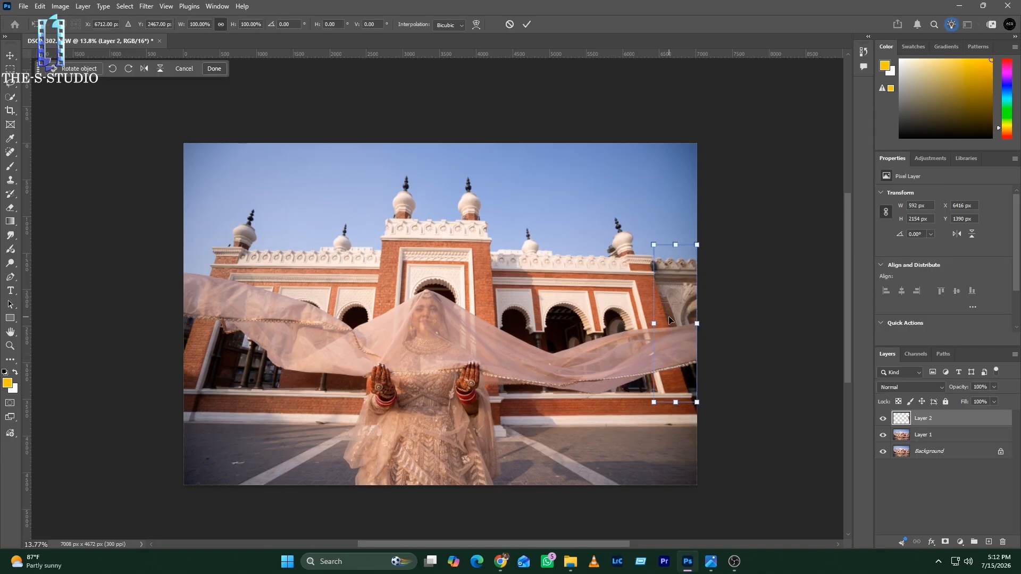
{"action": "left_click_drag", "start_coordinate": [669, 316], "coordinate": [204, 304]}
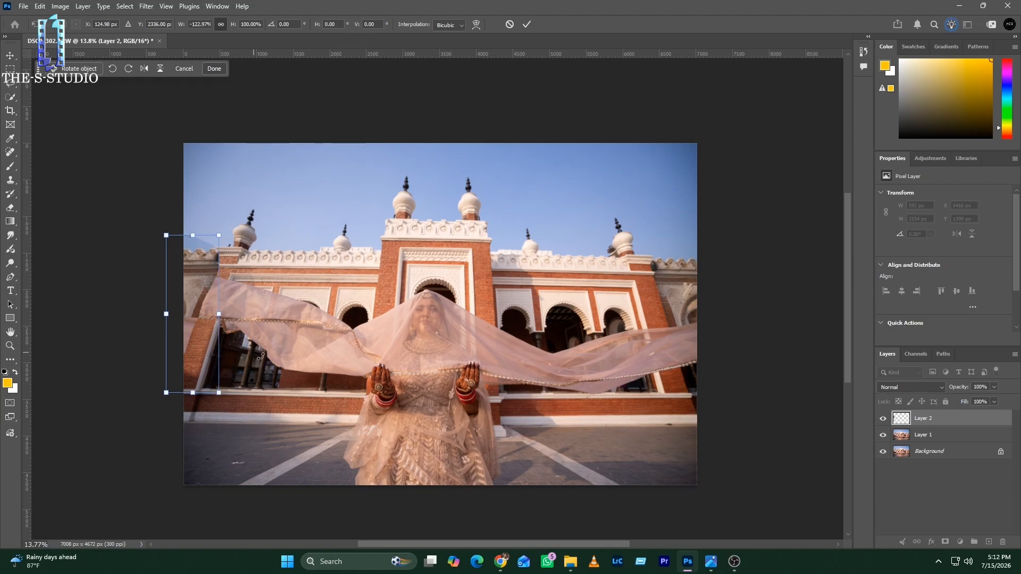
{"action": "key", "text": "Return"}
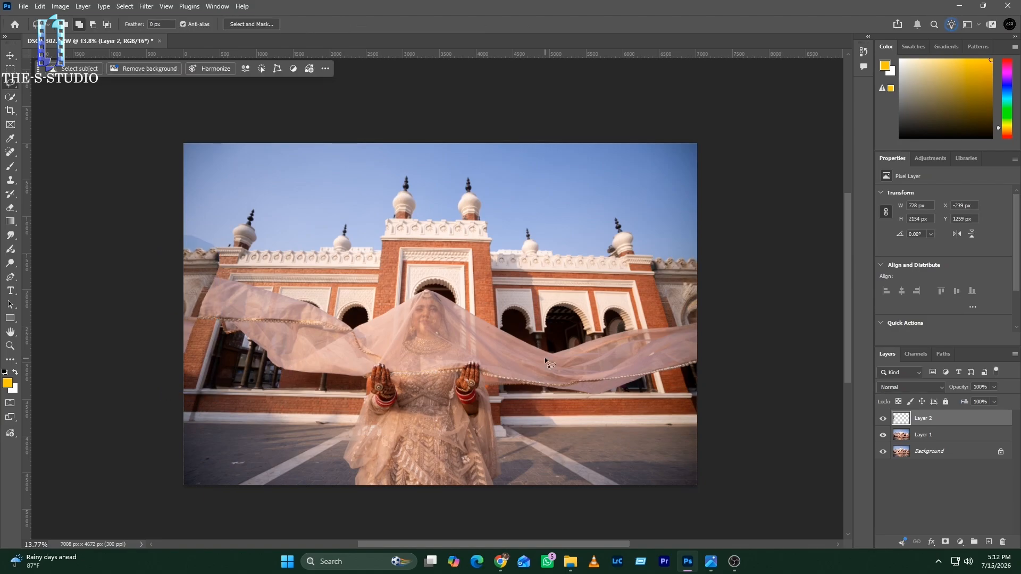
Step: Add a layer mask to the flipped wall copy and paint black to hide its parts over the sky and the veil
{"action": "double_click", "coordinate": [944, 541]}
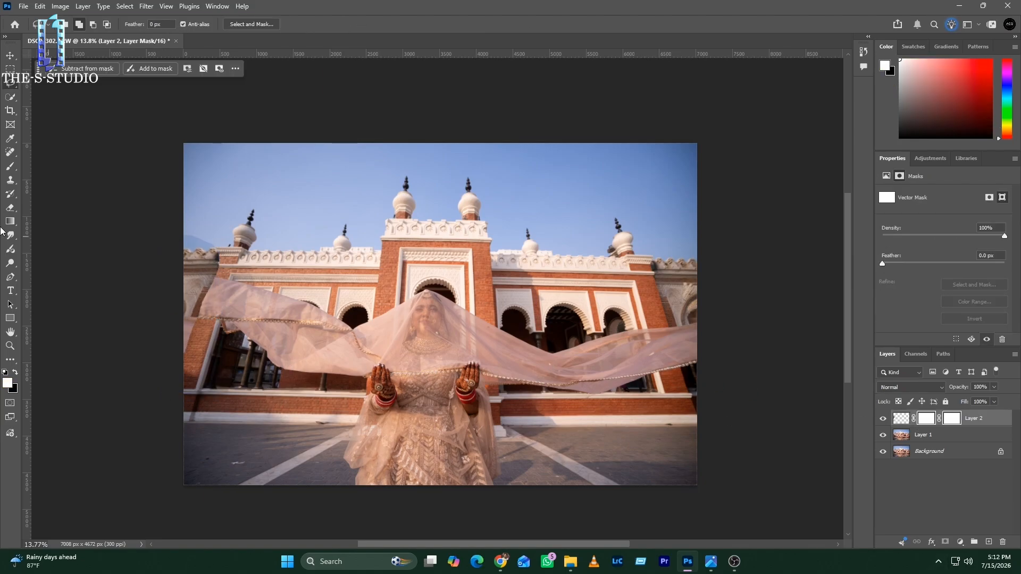
{"action": "left_click", "coordinate": [9, 166]}
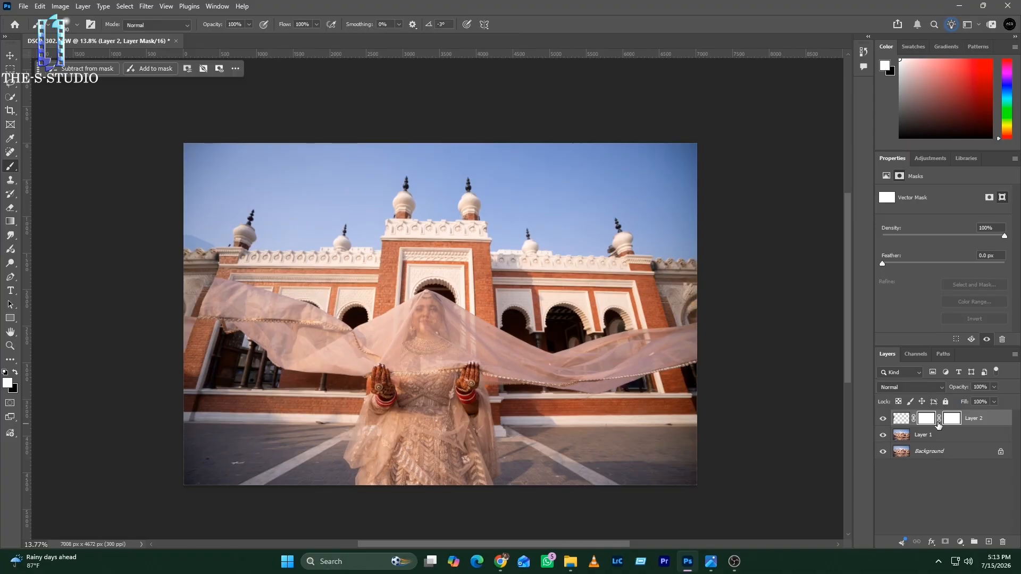
{"action": "key", "text": "ctrl+z"}
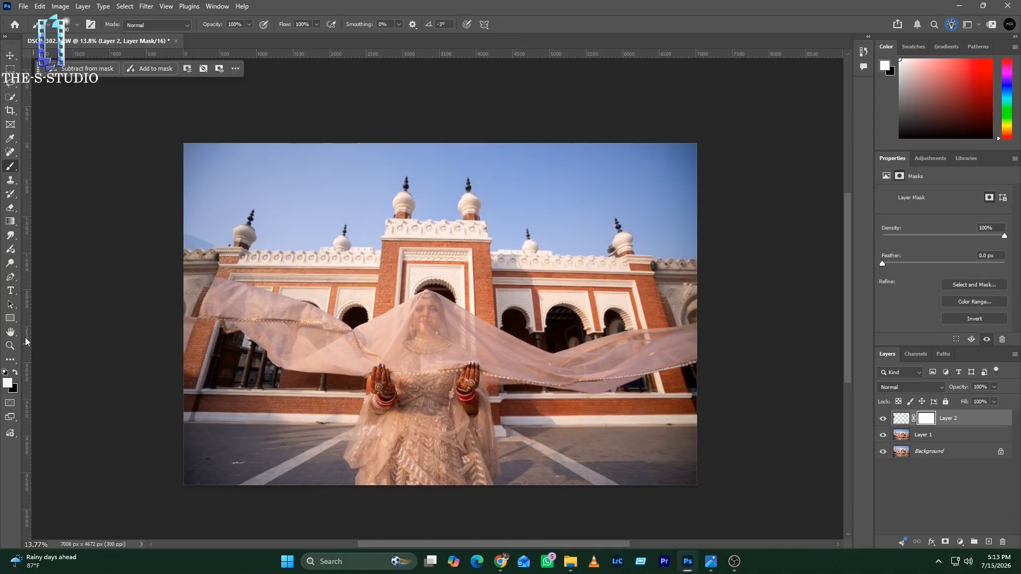
{"action": "left_click", "coordinate": [15, 373]}
{"action": "mouse_move", "coordinate": [190, 217]}
{"action": "left_mouse_down"}
{"action": "mouse_move", "coordinate": [213, 221]}
{"action": "mouse_move", "coordinate": [181, 231]}
{"action": "left_mouse_up"}
{"action": "left_click_drag", "start_coordinate": [200, 290], "coordinate": [166, 292]}
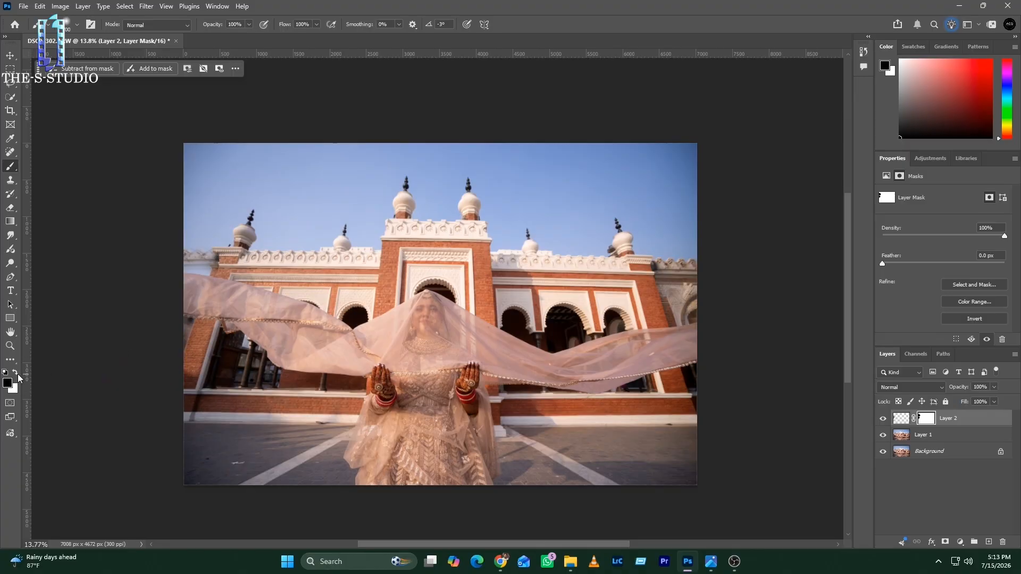
Step: Paint white on the mask with a smaller brush to restore the copied wall just above the veil
{"action": "left_click", "coordinate": [15, 372]}
{"action": "key", "text": "bracketleft"}
{"action": "key", "text": "bracketleft"}
{"action": "key", "text": "bracketleft"}
{"action": "key", "text": "bracketleft"}
{"action": "key", "text": "bracketleft"}
{"action": "key", "text": "bracketleft"}
{"action": "key", "text": "bracketleft"}
{"action": "key", "text": "bracketleft"}
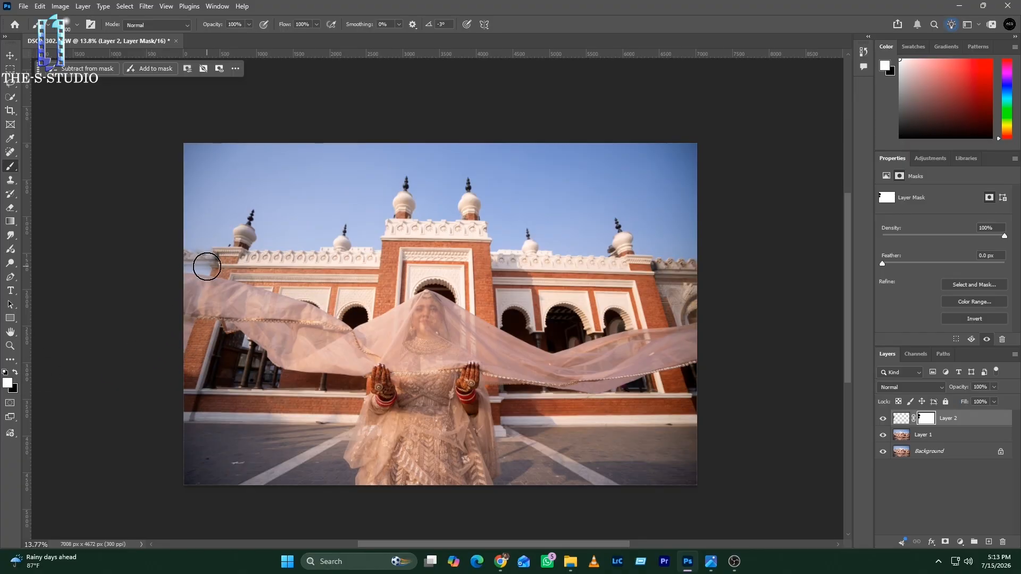
{"action": "mouse_move", "coordinate": [208, 269]}
{"action": "left_mouse_down"}
{"action": "mouse_move", "coordinate": [181, 267]}
{"action": "mouse_move", "coordinate": [196, 274]}
{"action": "left_mouse_up"}
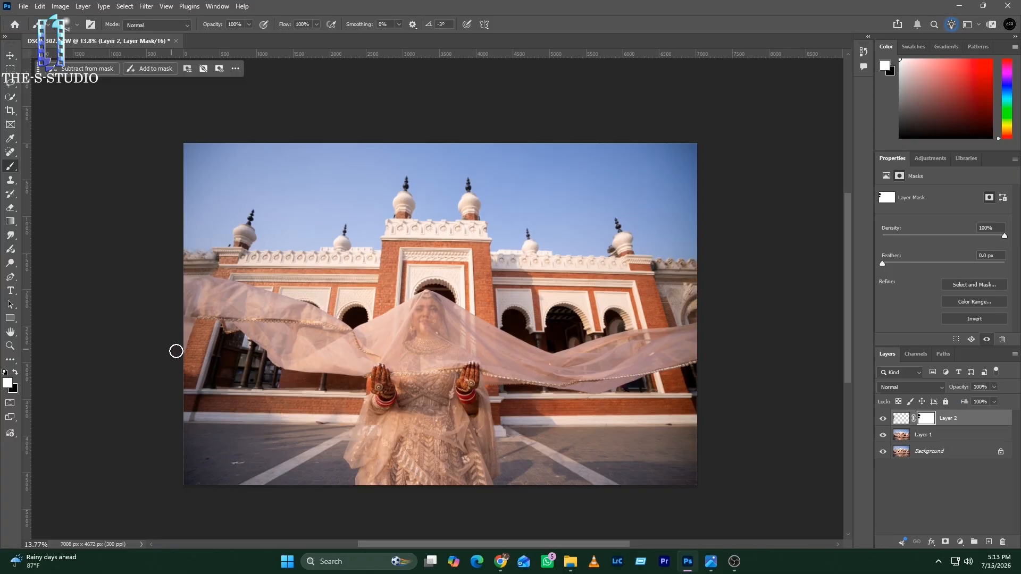
{"action": "scroll", "coordinate": [391, 372], "scroll_direction": "down", "scroll_amount": 3}
{"action": "scroll", "coordinate": [335, 384], "scroll_direction": "up", "scroll_amount": 1}
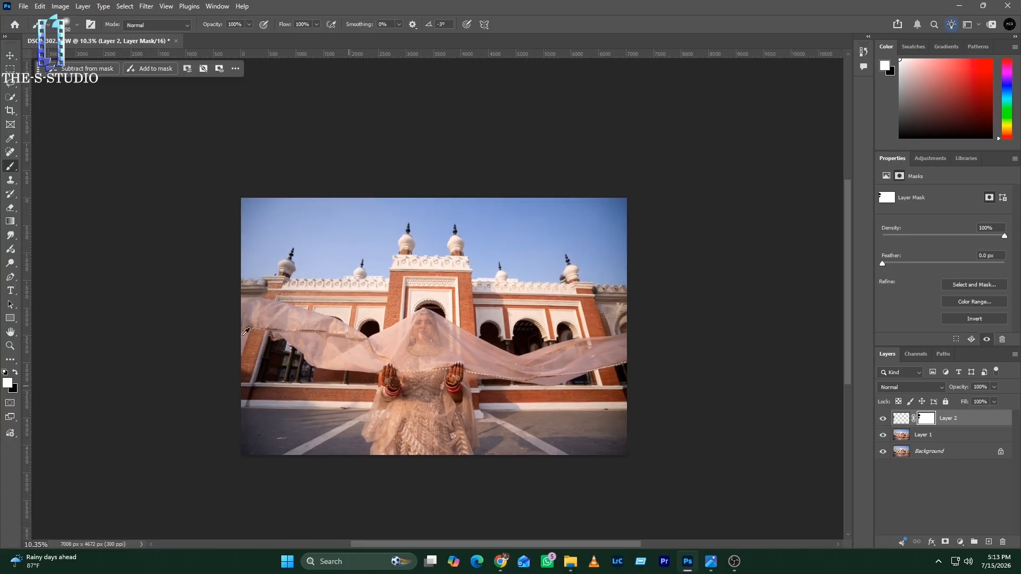
Step: Merge all layers into the Background and duplicate it onto a new layer
{"action": "left_click", "coordinate": [902, 420]}
{"action": "key", "text": "ctrl+shift+e"}
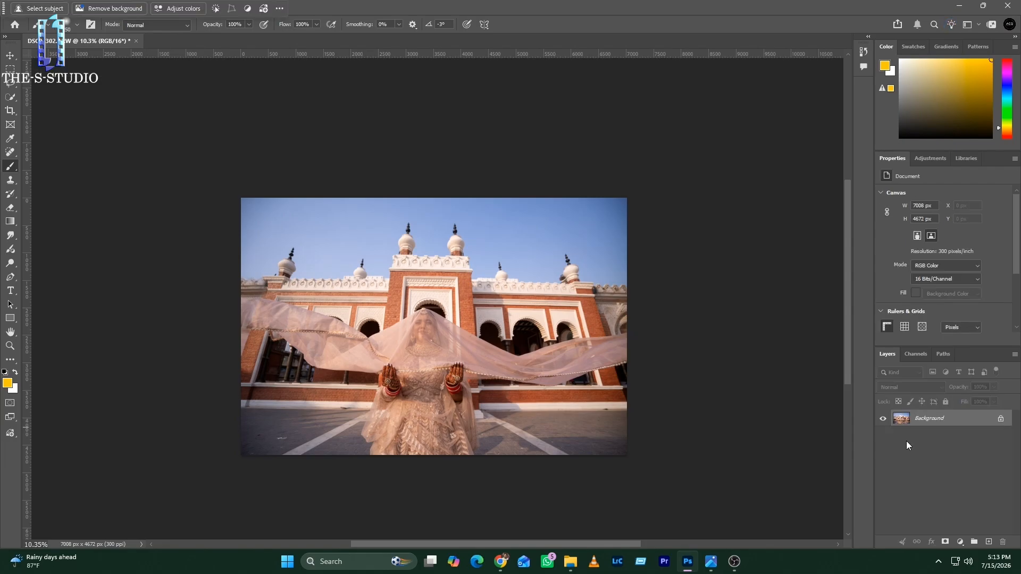
{"action": "key", "text": "ctrl+j"}
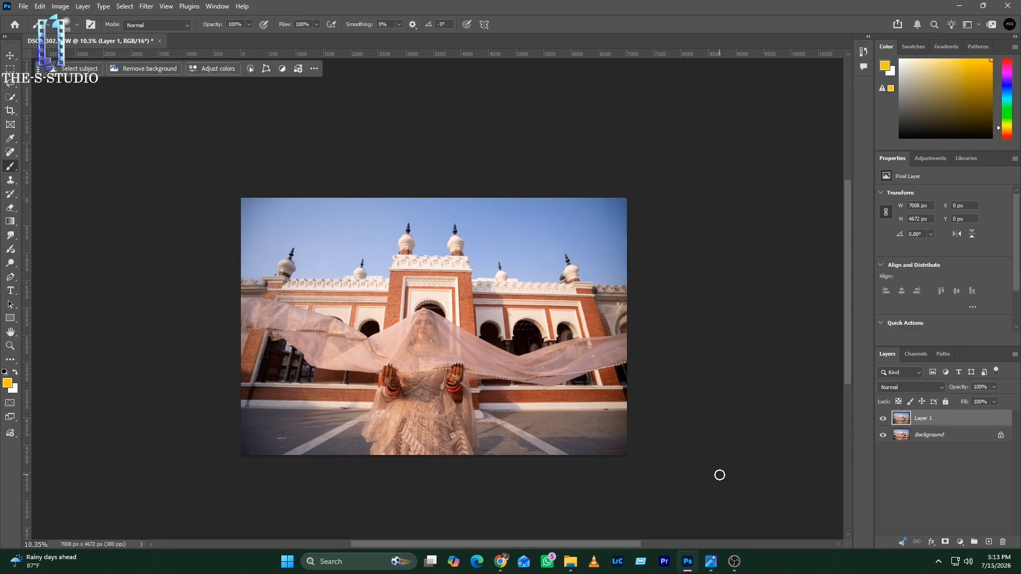
{"action": "scroll", "coordinate": [269, 437], "scroll_direction": "up", "scroll_amount": 14}
{"action": "scroll", "coordinate": [263, 436], "scroll_direction": "down", "scroll_amount": 1}
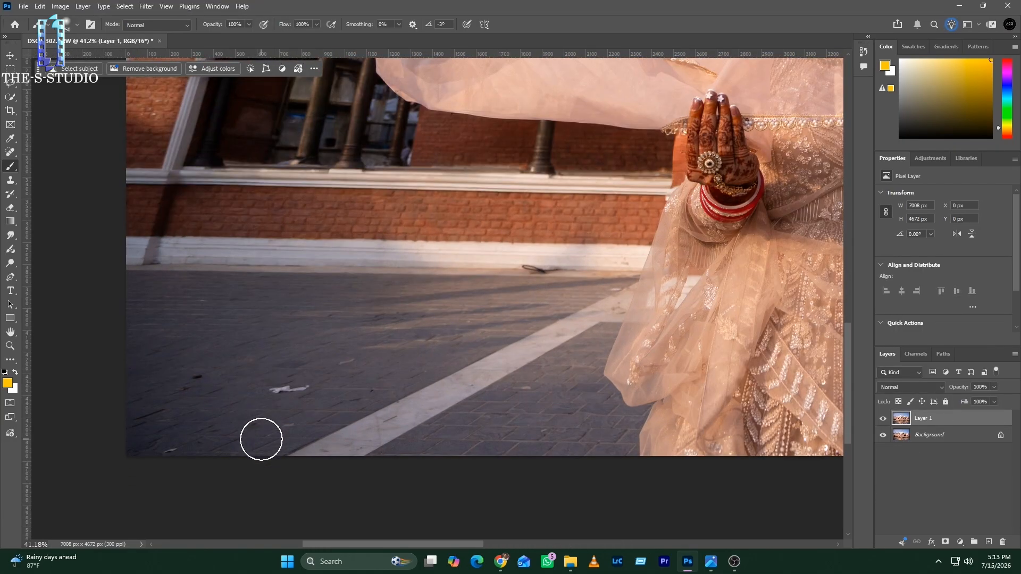
Step: Remove the white litter, the dark spot and the debris at the wall base from the photo's left-hand pavement with the Spot Healing Brush
{"action": "left_click", "coordinate": [9, 152]}
{"action": "left_click", "coordinate": [53, 152]}
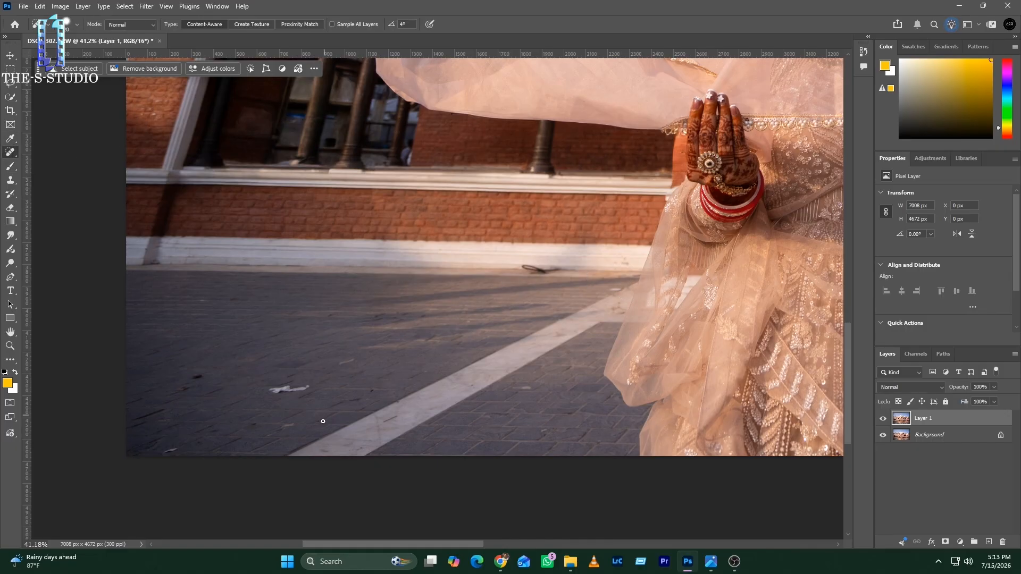
{"action": "key", "text": "bracketright"}
{"action": "key", "text": "bracketright"}
{"action": "key", "text": "bracketright"}
{"action": "key", "text": "bracketright"}
{"action": "key", "text": "bracketright"}
{"action": "key", "text": "bracketright"}
{"action": "key", "text": "bracketright"}
{"action": "key", "text": "bracketright"}
{"action": "key", "text": "bracketright"}
{"action": "key", "text": "bracketright"}
{"action": "left_click_drag", "start_coordinate": [279, 391], "coordinate": [315, 390]}
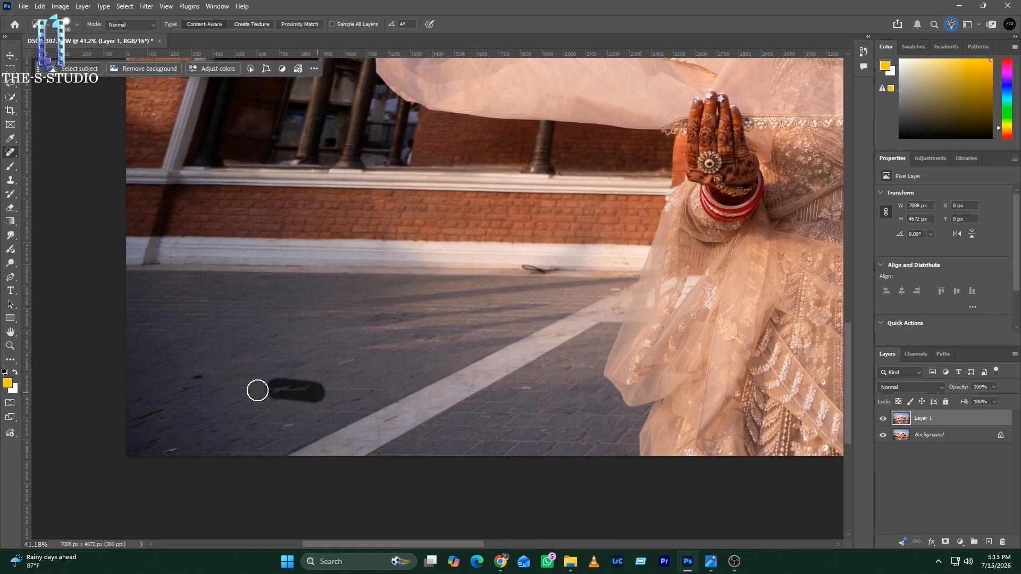
{"action": "left_click_drag", "start_coordinate": [193, 387], "coordinate": [170, 388]}
{"action": "left_click_drag", "start_coordinate": [525, 268], "coordinate": [557, 269]}
Step: Heal away the lower part of the white pavement line on the photo's right side with a larger Spot Healing Brush
{"action": "scroll", "coordinate": [479, 349], "scroll_direction": "down", "scroll_amount": 6}
{"action": "scroll", "coordinate": [637, 364], "scroll_direction": "up", "scroll_amount": 3, "text": "alt"}
{"action": "key", "text": "bracketright"}
{"action": "key", "text": "bracketright"}
{"action": "key", "text": "bracketright"}
{"action": "key", "text": "bracketright"}
{"action": "key", "text": "bracketright"}
{"action": "key", "text": "bracketright"}
{"action": "key", "text": "bracketright"}
{"action": "key", "text": "bracketright"}
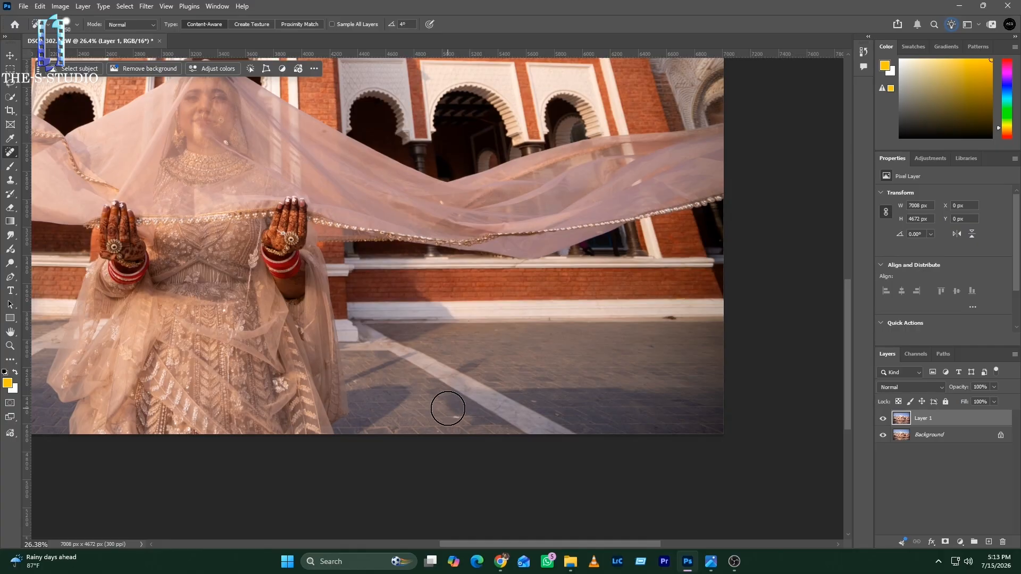
{"action": "mouse_move", "coordinate": [451, 405]}
{"action": "left_mouse_down"}
{"action": "mouse_move", "coordinate": [474, 419]}
{"action": "mouse_move", "coordinate": [550, 412]}
{"action": "mouse_move", "coordinate": [734, 433]}
{"action": "left_mouse_up"}
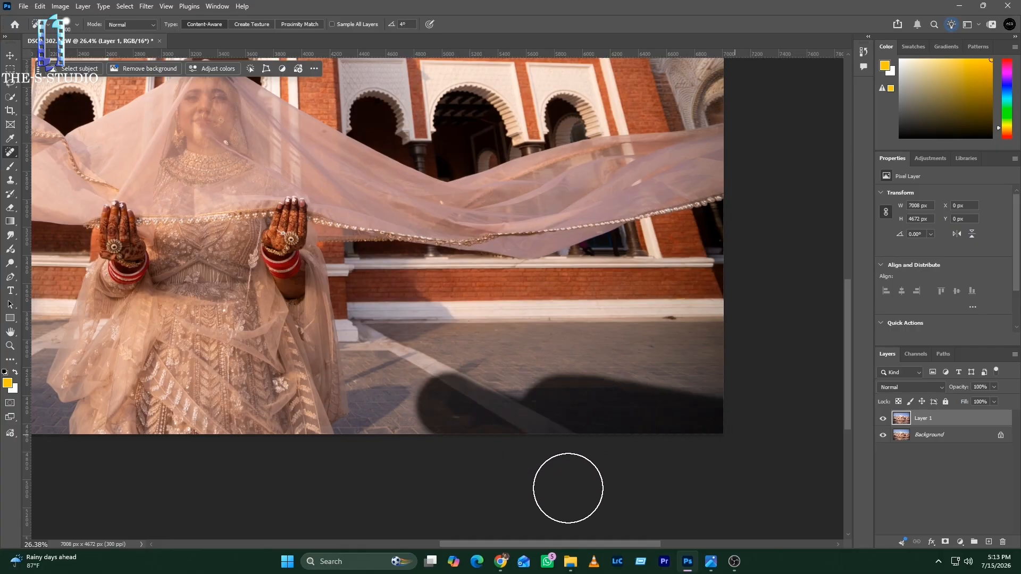
Step: Select the white pavement lines on both sides of the bride and replace them using Generative Fill with the prompt "remove the white line"
{"action": "right_click", "coordinate": [10, 152]}
{"action": "left_click", "coordinate": [53, 182]}
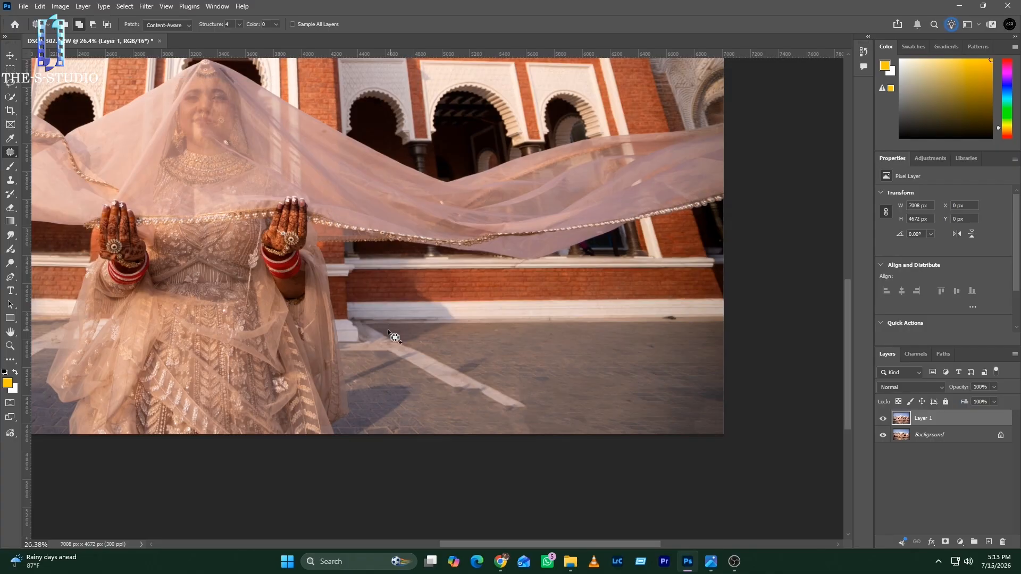
{"action": "mouse_move", "coordinate": [387, 331]}
{"action": "left_mouse_down"}
{"action": "mouse_move", "coordinate": [383, 368]}
{"action": "mouse_move", "coordinate": [522, 435]}
{"action": "mouse_move", "coordinate": [431, 326]}
{"action": "mouse_move", "coordinate": [405, 353]}
{"action": "left_mouse_up"}
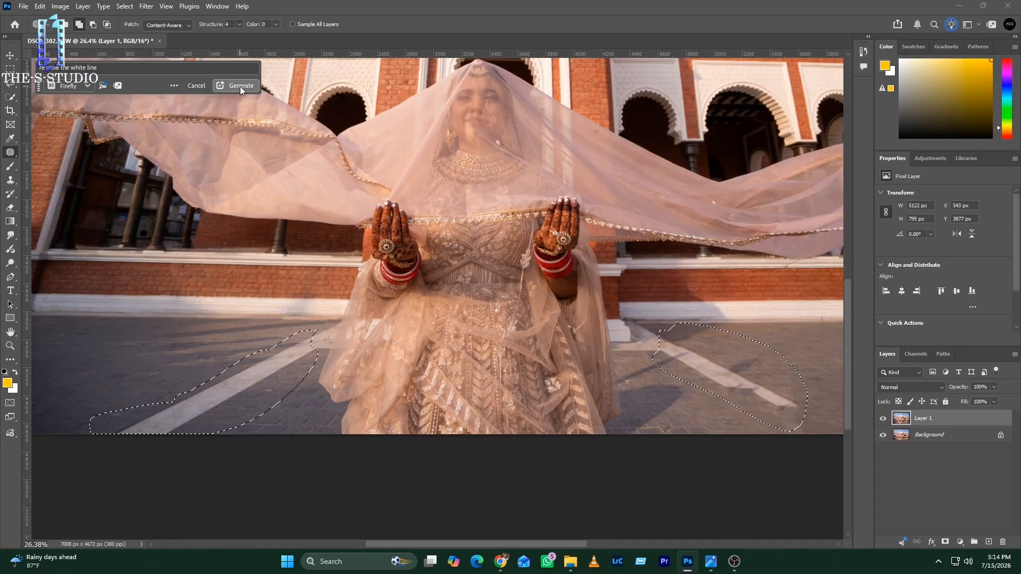
{"action": "left_click", "coordinate": [240, 86]}
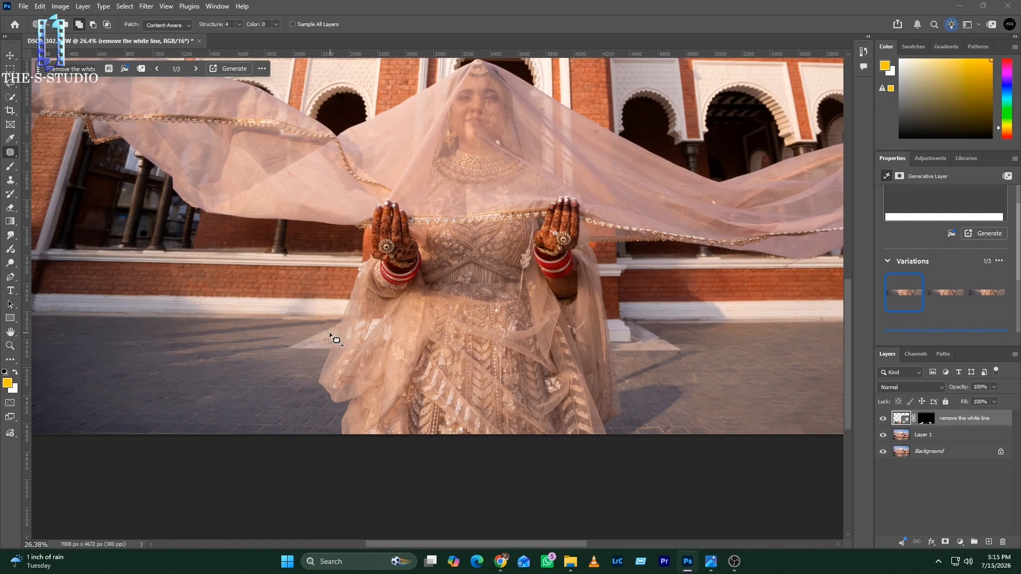
{"action": "key", "text": "ctrl+0"}
{"action": "key", "text": "Delete"}
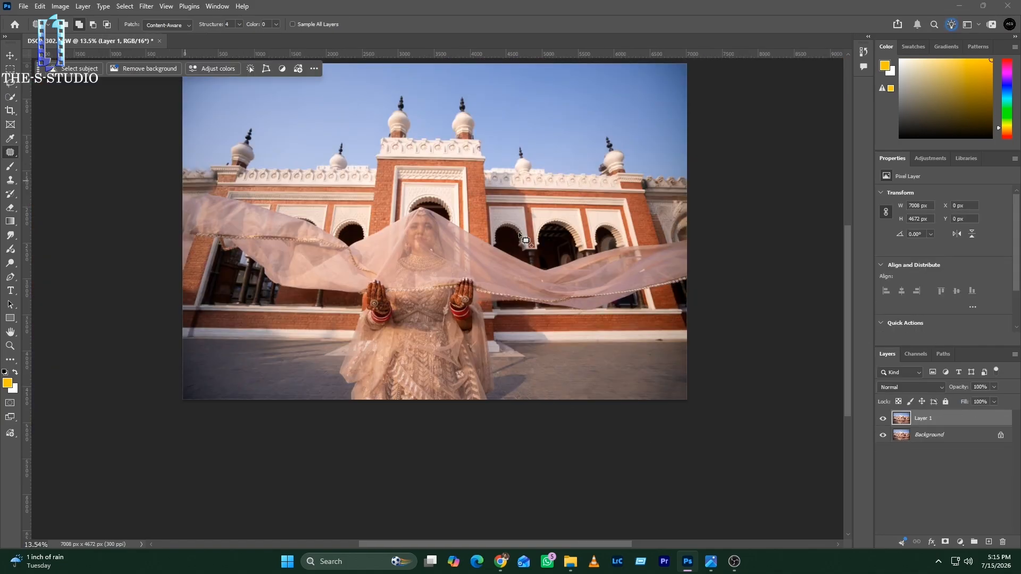
Step: Remove the dark debris at the foot of the white wall base near the photo's right edge with the Spot Healing Brush
{"action": "scroll", "coordinate": [691, 353], "scroll_direction": "up", "scroll_amount": 5}
{"action": "right_click", "coordinate": [10, 152]}
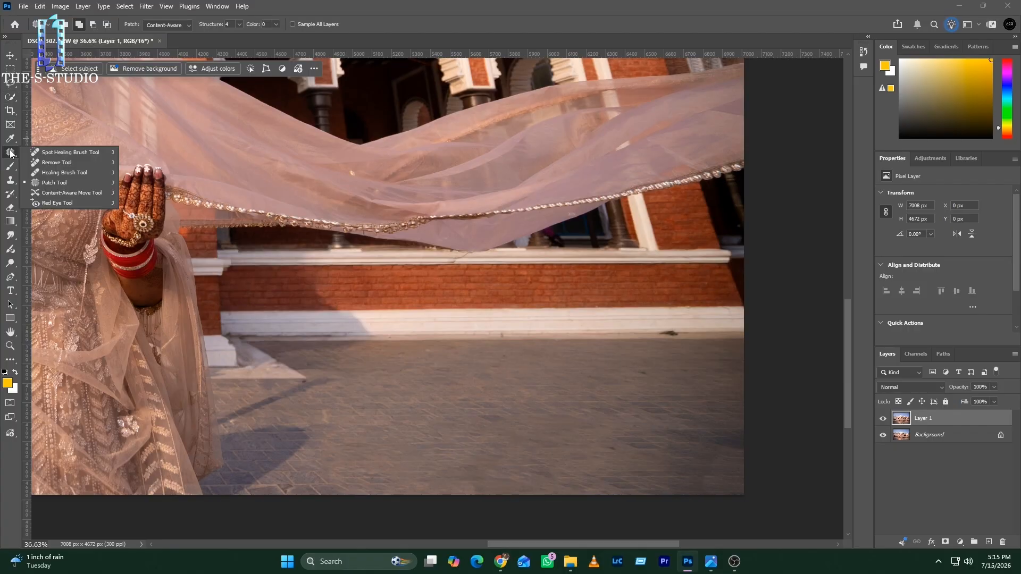
{"action": "left_click", "coordinate": [69, 151]}
{"action": "key", "text": "bracketleft"}
{"action": "key", "text": "bracketleft"}
{"action": "key", "text": "bracketleft"}
{"action": "key", "text": "bracketleft"}
{"action": "key", "text": "bracketleft"}
{"action": "key", "text": "bracketleft"}
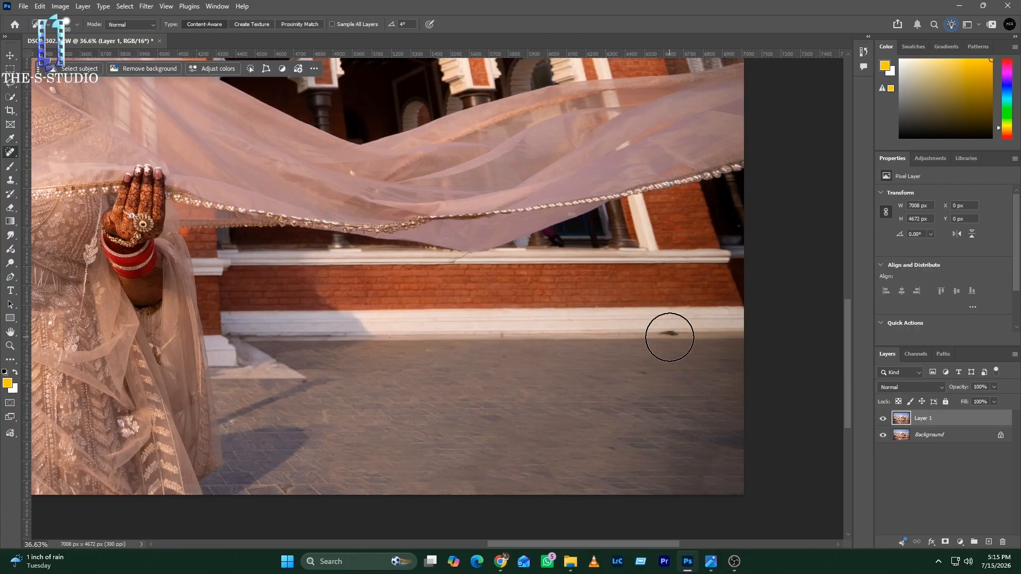
{"action": "left_click_drag", "start_coordinate": [663, 333], "coordinate": [689, 334]}
{"action": "scroll", "coordinate": [601, 406], "scroll_direction": "down", "scroll_amount": 5}
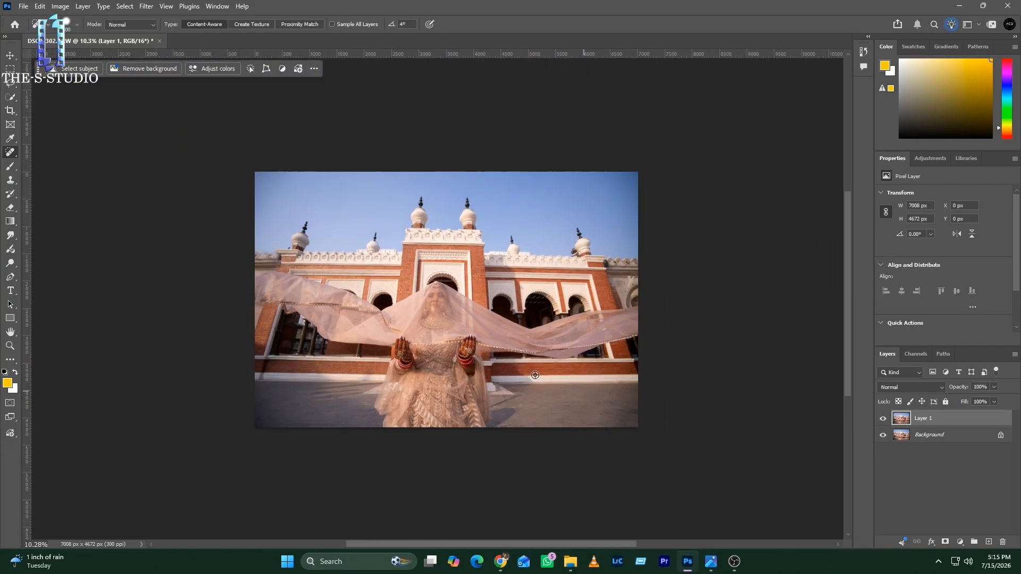
{"action": "scroll", "coordinate": [553, 299], "scroll_direction": "up", "scroll_amount": 2}
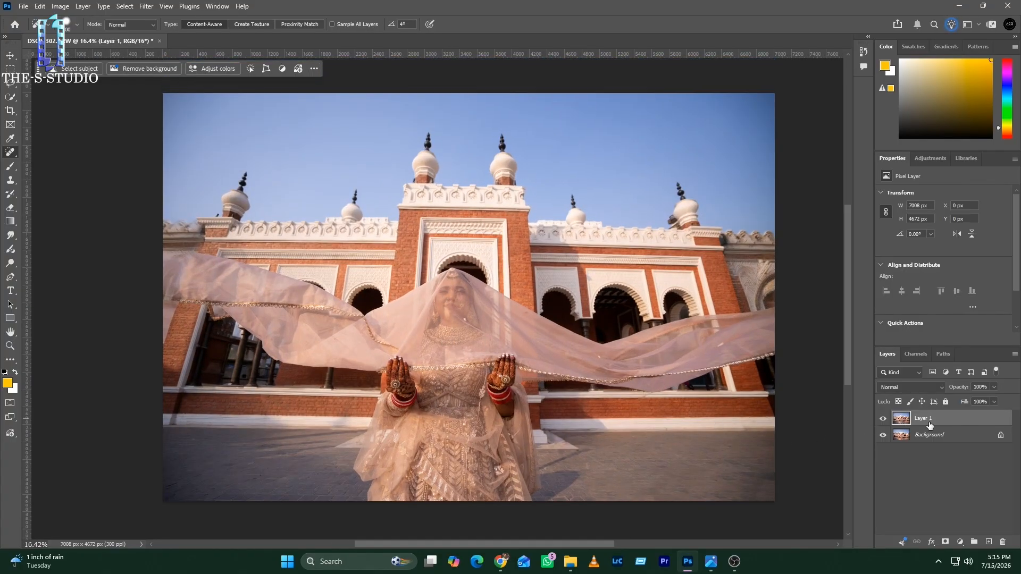
Step: Merge Layer 1 into the Background and open a fresh duplicate of it in the Camera Raw filter
{"action": "key", "text": "ctrl+e"}
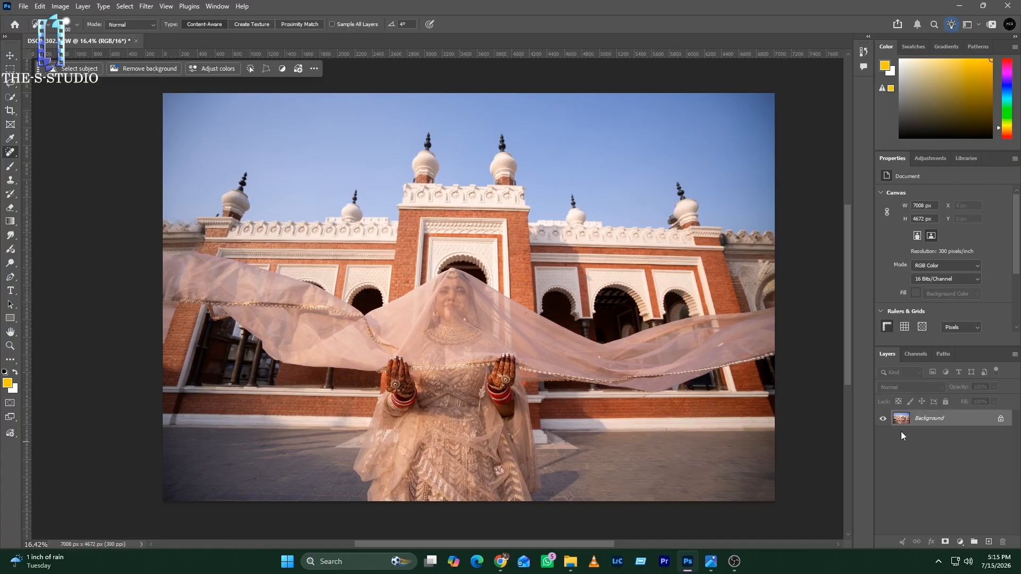
{"action": "key", "text": "ctrl+j"}
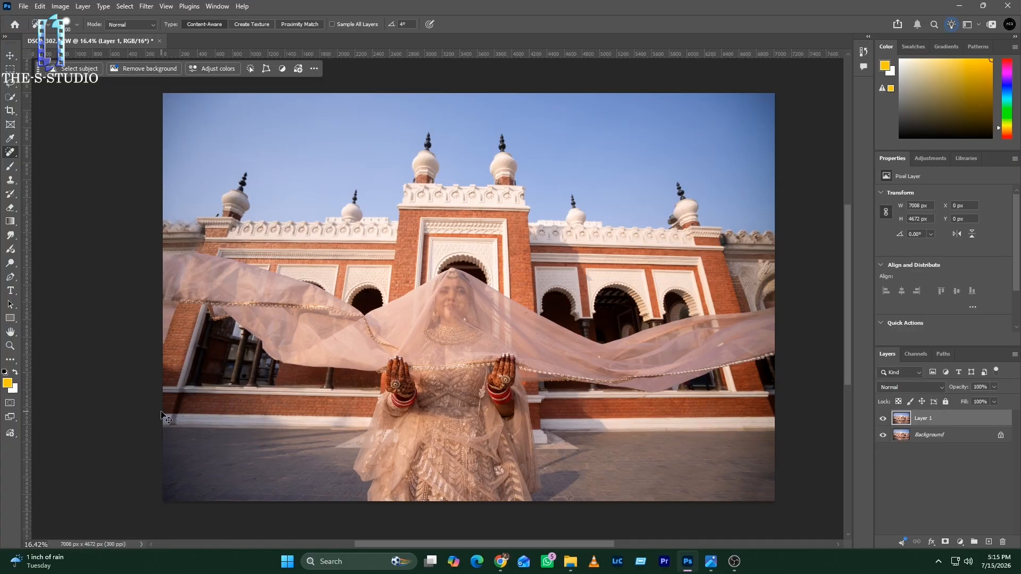
{"action": "key", "text": "ctrl+shift+a"}
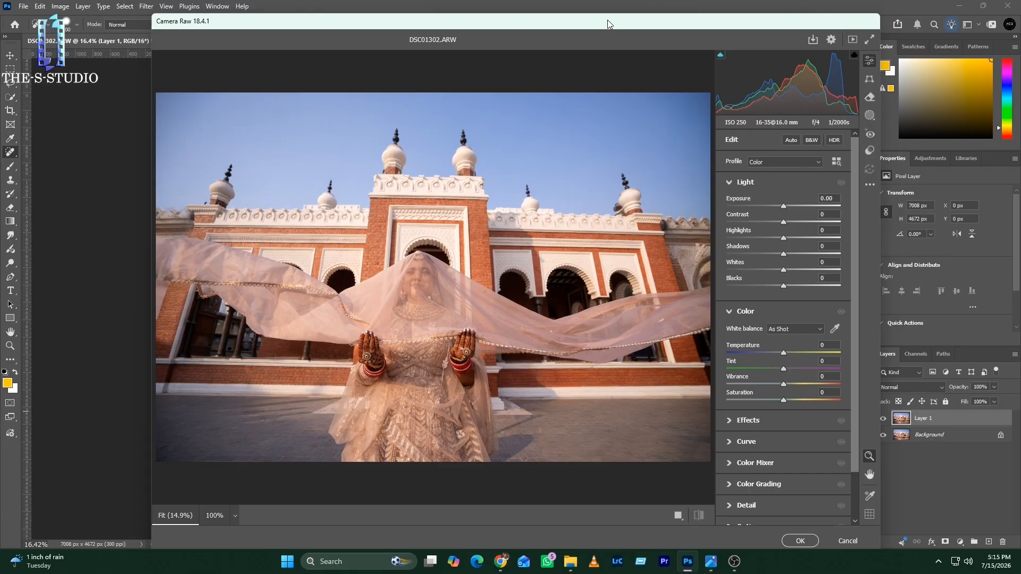
{"action": "left_click_drag", "start_coordinate": [608, 20], "coordinate": [582, 20]}
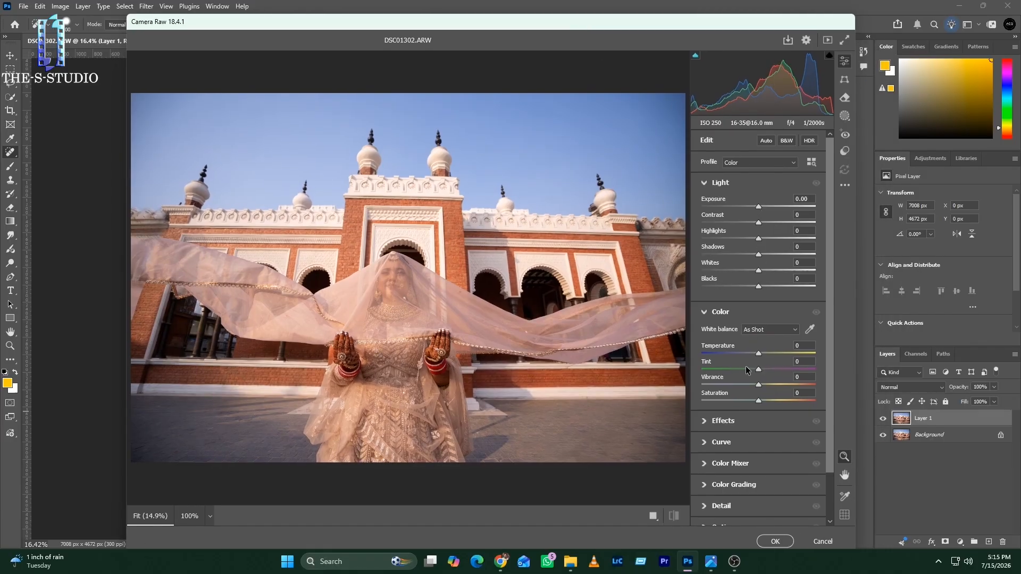
Step: Set Exposure to +0.15, Highlights to +7, Temperature to +2 and Vibrance to +7
{"action": "left_click", "coordinate": [766, 239]}
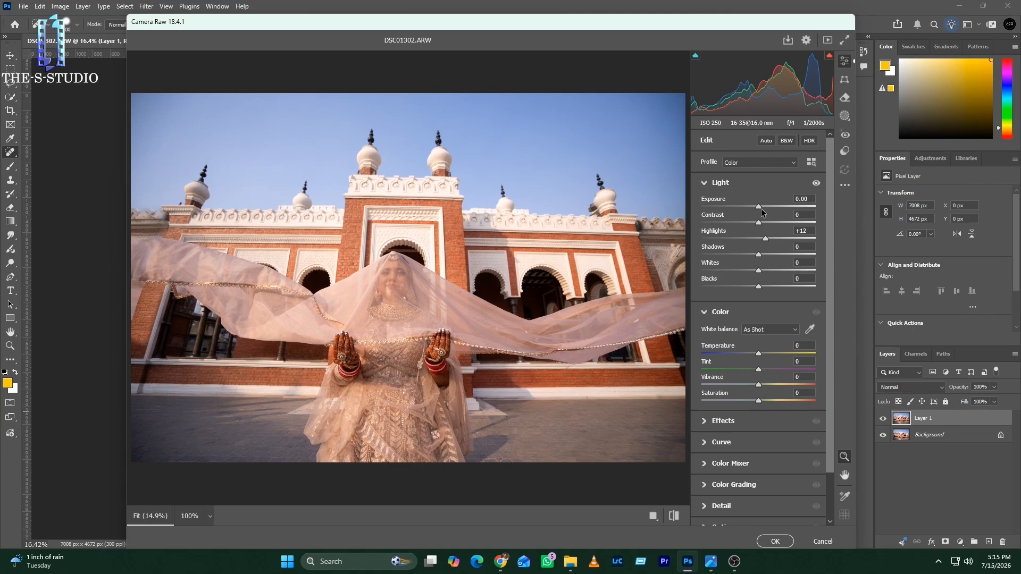
{"action": "left_click", "coordinate": [761, 208]}
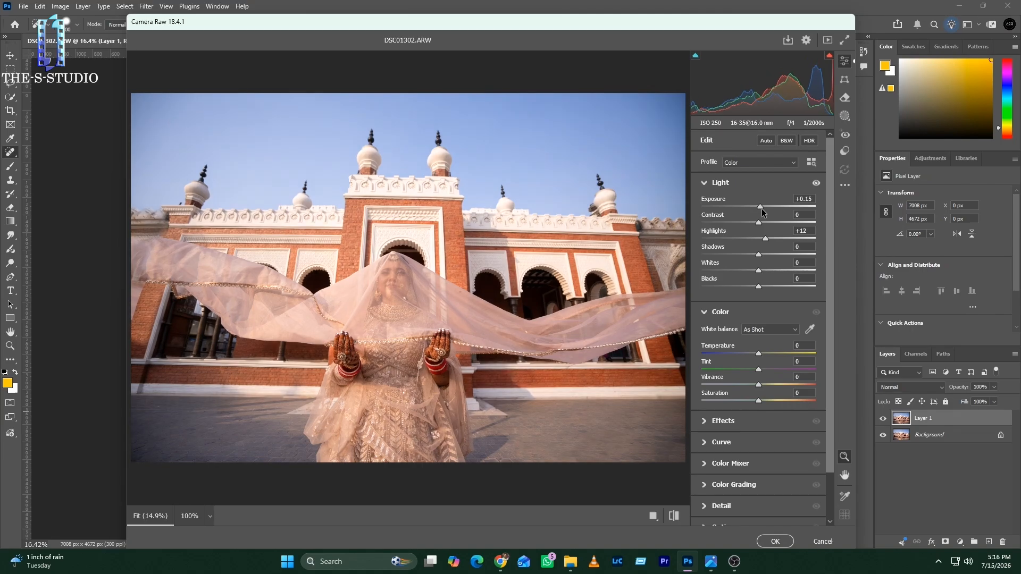
{"action": "left_click_drag", "start_coordinate": [765, 239], "coordinate": [762, 240]}
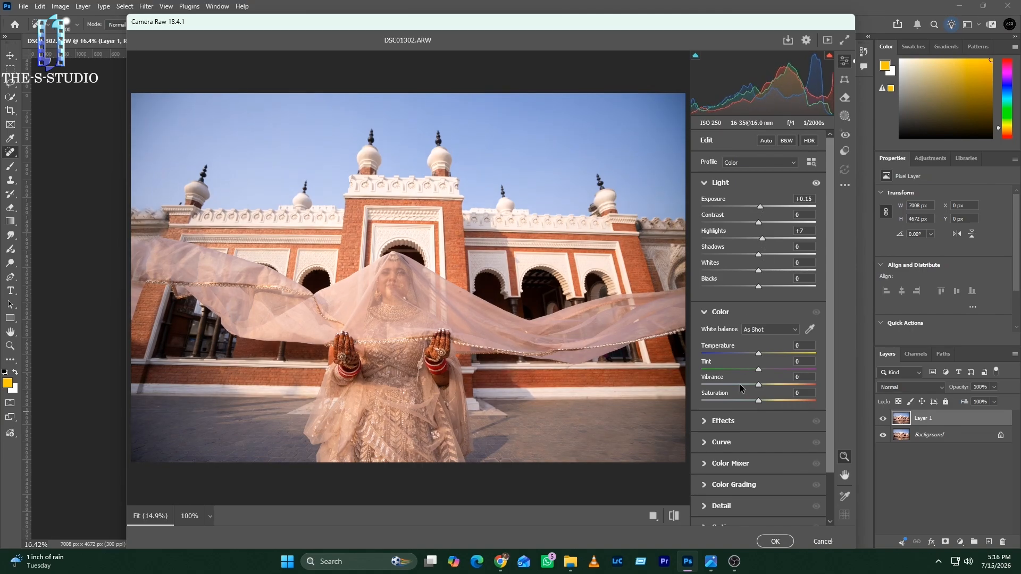
{"action": "left_click", "coordinate": [760, 356]}
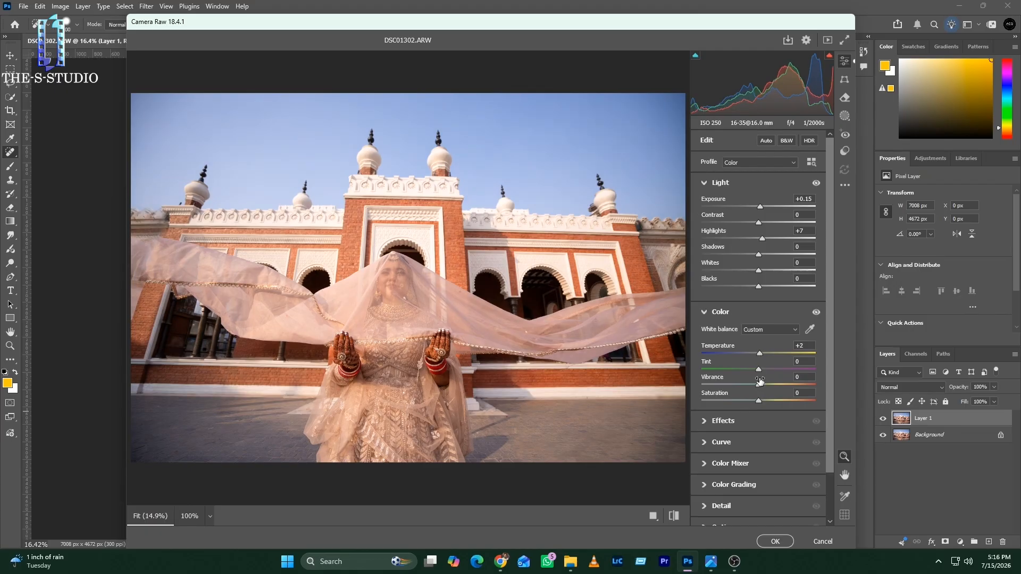
{"action": "left_click_drag", "start_coordinate": [759, 384], "coordinate": [765, 385]}
Step: Set the Effects values to Texture +7 and Clarity +4, leaving Grain at 0
{"action": "scroll", "coordinate": [757, 410], "scroll_direction": "down", "scroll_amount": 2}
{"action": "left_click", "coordinate": [721, 367]}
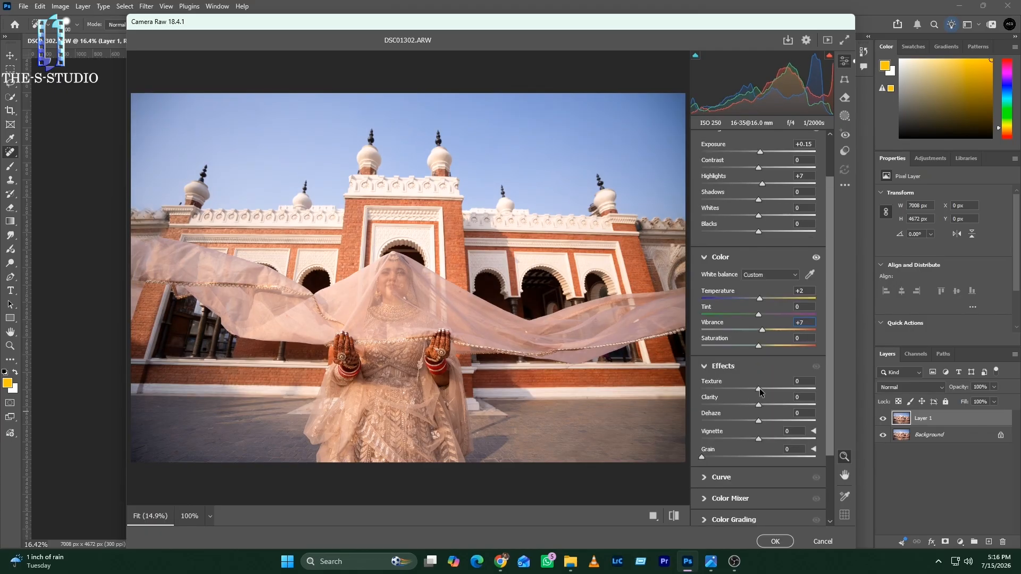
{"action": "mouse_move", "coordinate": [759, 388]}
{"action": "left_mouse_down"}
{"action": "mouse_move", "coordinate": [763, 406]}
{"action": "mouse_move", "coordinate": [761, 390]}
{"action": "left_mouse_up"}
{"action": "left_click_drag", "start_coordinate": [703, 457], "coordinate": [730, 457]}
{"action": "double_click", "coordinate": [732, 457]}
{"action": "scroll", "coordinate": [761, 452], "scroll_direction": "down", "scroll_amount": 2}
{"action": "scroll", "coordinate": [761, 452], "scroll_direction": "down", "scroll_amount": 1}
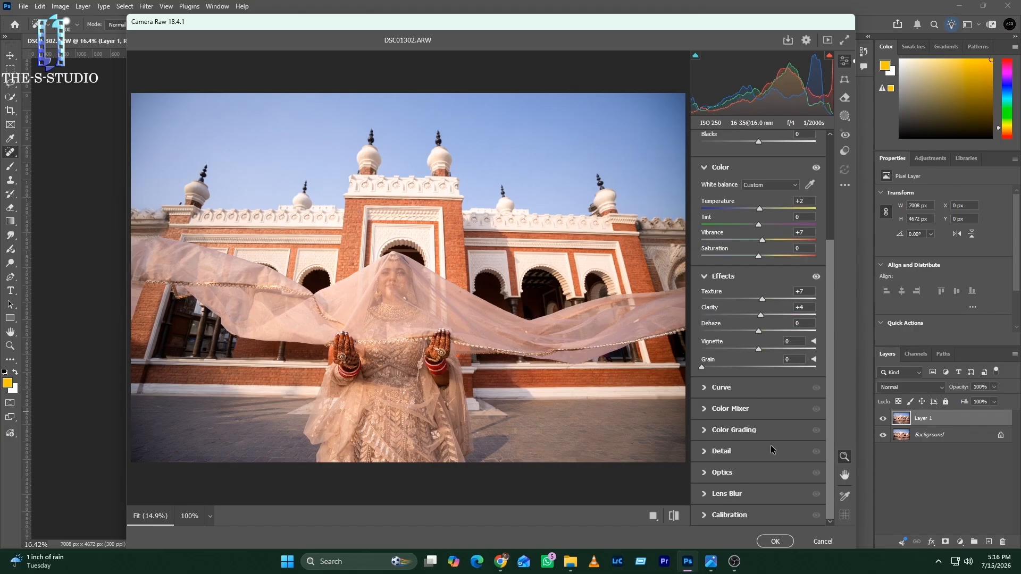
Step: Shift the sky color in the HSL Color Mixer by setting Blues hue to -39 and Blues saturation to +19
{"action": "left_click", "coordinate": [717, 417]}
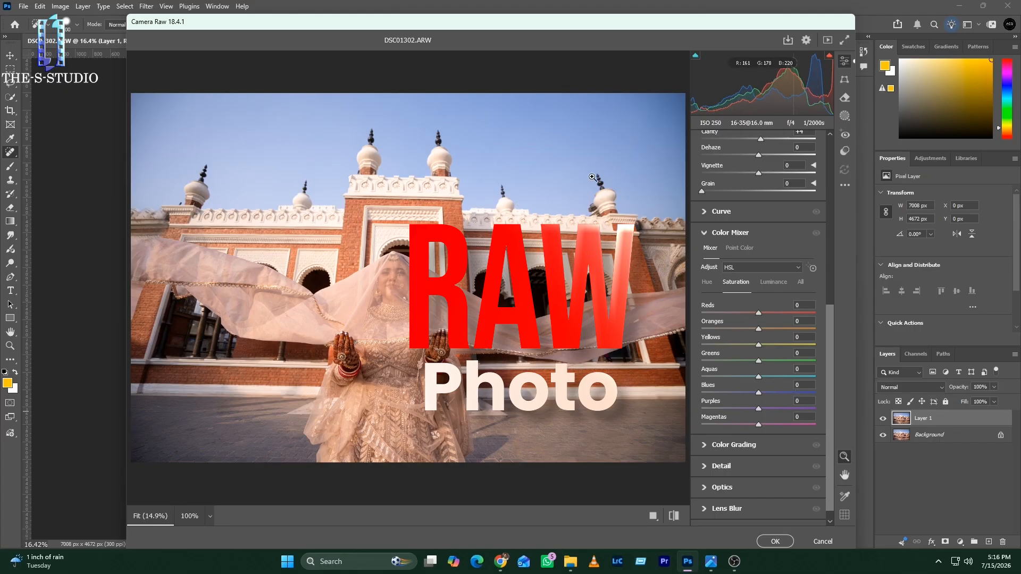
{"action": "left_click", "coordinate": [707, 284]}
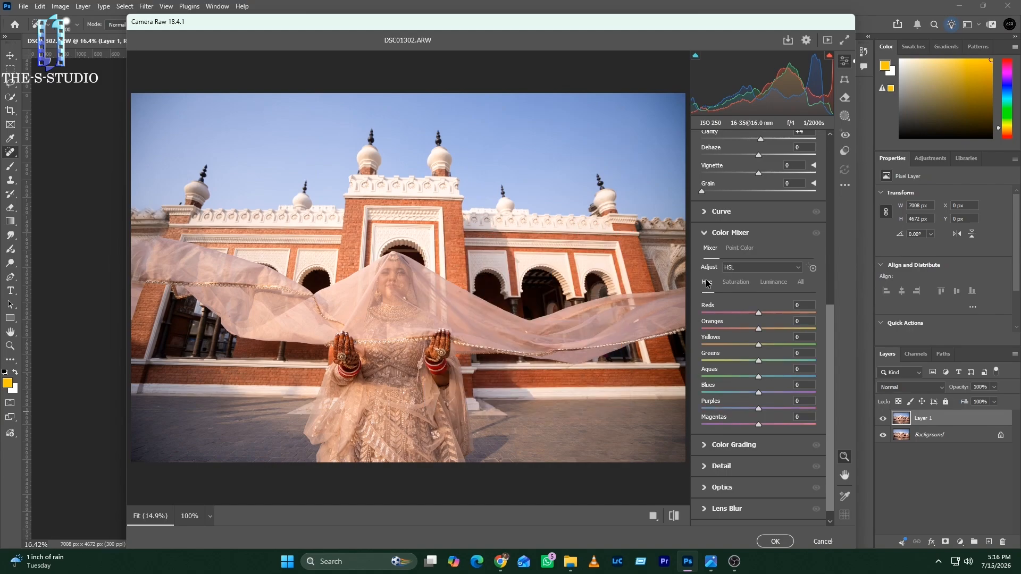
{"action": "mouse_move", "coordinate": [759, 394]}
{"action": "left_mouse_down"}
{"action": "mouse_move", "coordinate": [735, 392]}
{"action": "mouse_move", "coordinate": [781, 396]}
{"action": "mouse_move", "coordinate": [767, 392]}
{"action": "left_mouse_up"}
{"action": "left_click", "coordinate": [742, 283]}
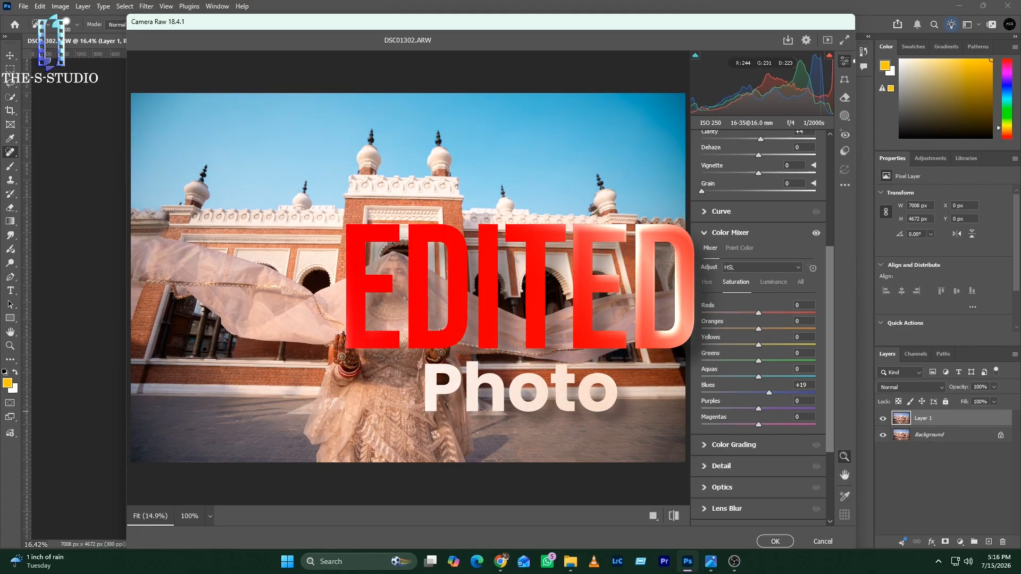
Step: Deepen the brick color in the Color Mixer by setting Reds hue to -70 and Reds saturation to +10
{"action": "left_click", "coordinate": [706, 282]}
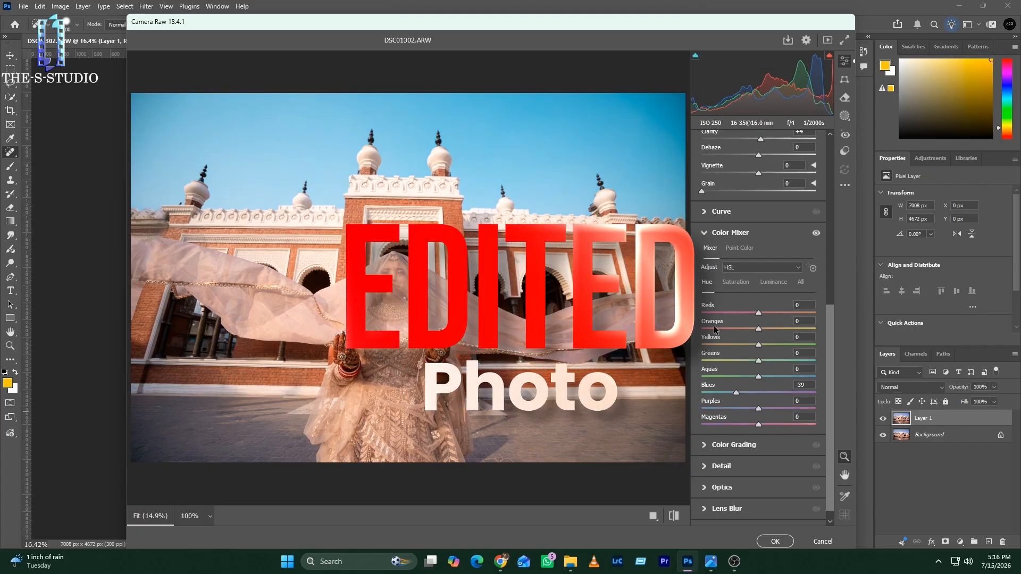
{"action": "left_click_drag", "start_coordinate": [759, 313], "coordinate": [718, 313]}
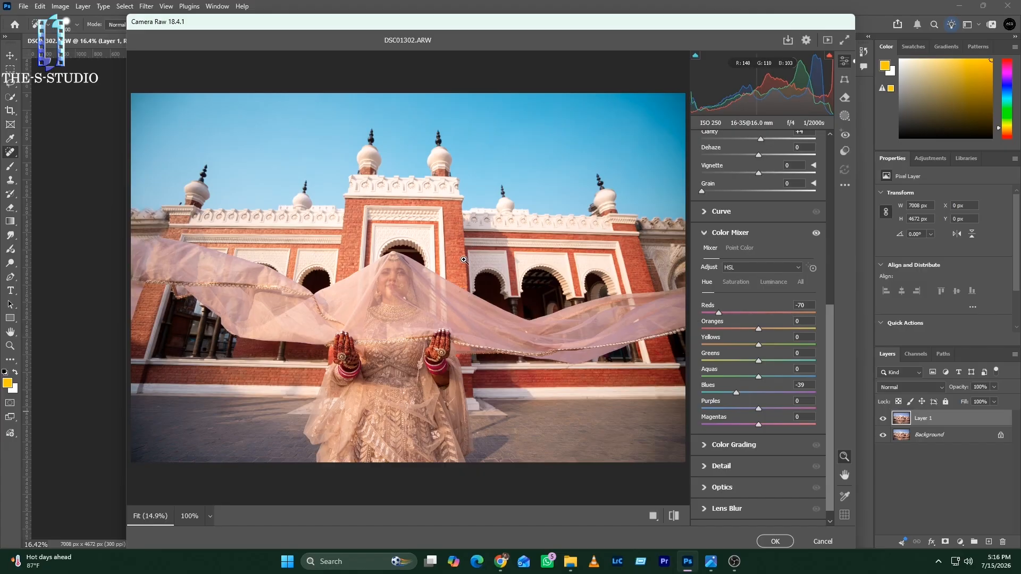
{"action": "mouse_move", "coordinate": [757, 329]}
{"action": "left_mouse_down"}
{"action": "mouse_move", "coordinate": [746, 326]}
{"action": "mouse_move", "coordinate": [758, 329]}
{"action": "left_mouse_up"}
{"action": "left_click", "coordinate": [736, 282]}
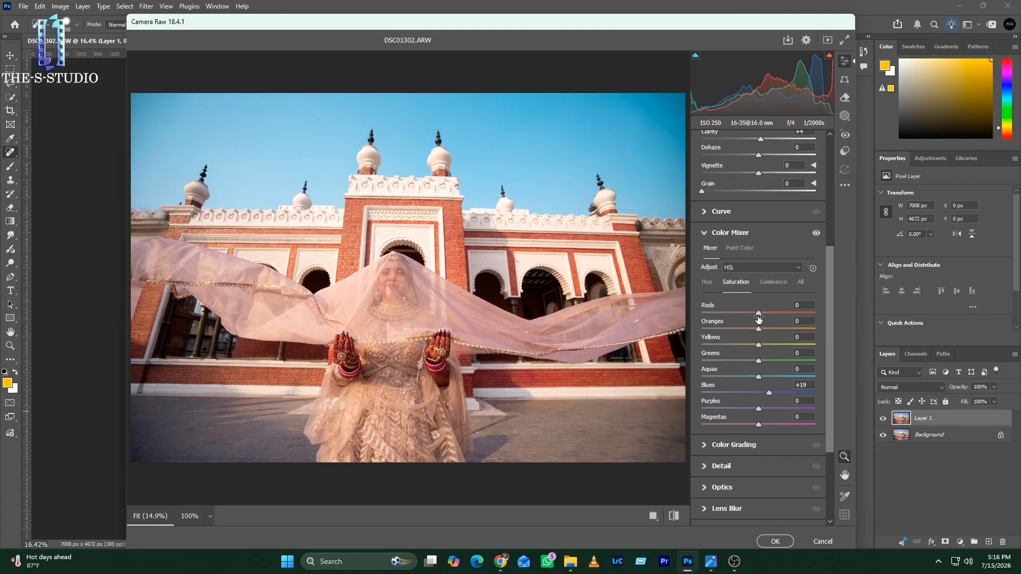
{"action": "mouse_move", "coordinate": [759, 313]}
{"action": "left_mouse_down"}
{"action": "mouse_move", "coordinate": [749, 314]}
{"action": "mouse_move", "coordinate": [766, 314]}
{"action": "mouse_move", "coordinate": [751, 322]}
{"action": "mouse_move", "coordinate": [775, 323]}
{"action": "left_mouse_up"}
Step: Color-grade the shadows to hue 306, saturation 18 and the midtones to hue 22, saturation 12
{"action": "left_click", "coordinate": [733, 445]}
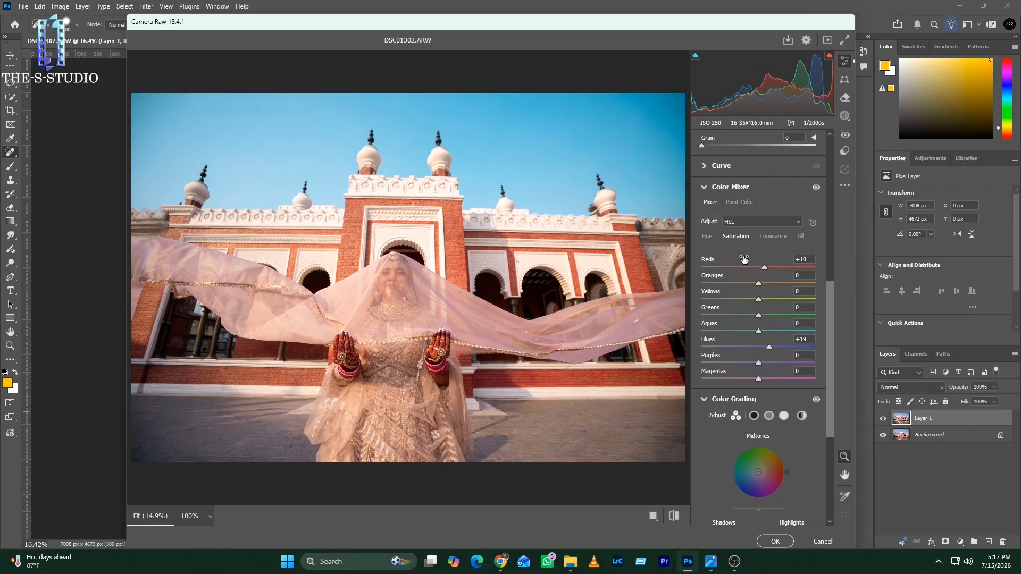
{"action": "left_click", "coordinate": [730, 187]}
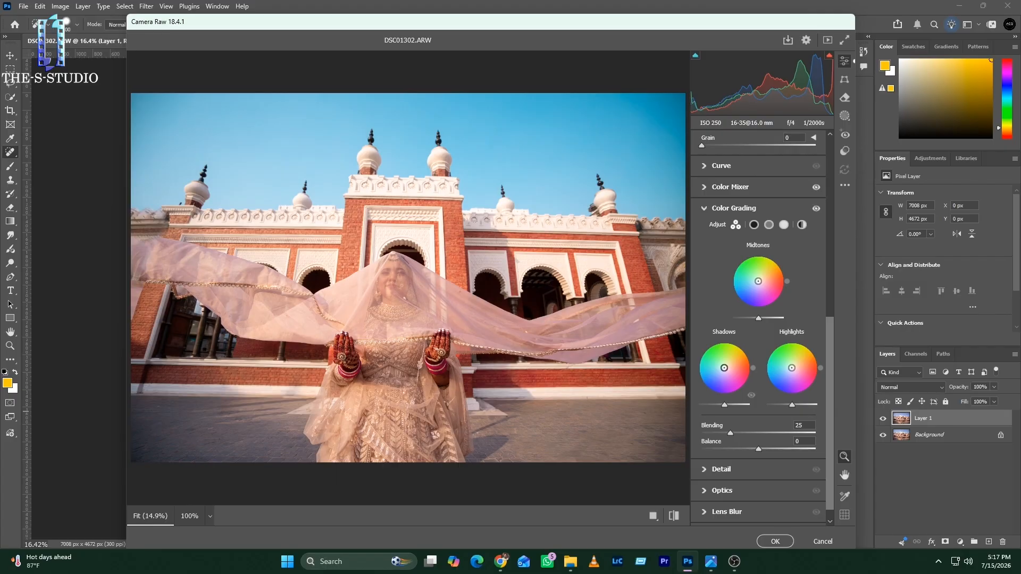
{"action": "mouse_move", "coordinate": [724, 368]}
{"action": "left_mouse_down"}
{"action": "mouse_move", "coordinate": [744, 395]}
{"action": "mouse_move", "coordinate": [712, 341]}
{"action": "mouse_move", "coordinate": [693, 375]}
{"action": "mouse_move", "coordinate": [748, 345]}
{"action": "mouse_move", "coordinate": [717, 341]}
{"action": "mouse_move", "coordinate": [701, 375]}
{"action": "mouse_move", "coordinate": [740, 401]}
{"action": "mouse_move", "coordinate": [727, 372]}
{"action": "left_mouse_up"}
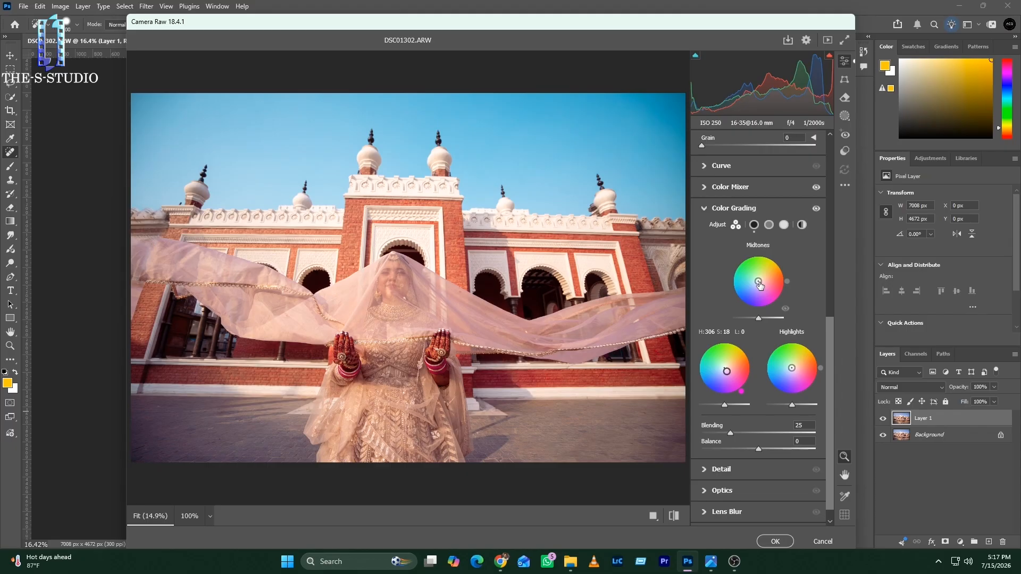
{"action": "left_click_drag", "start_coordinate": [759, 283], "coordinate": [761, 280]}
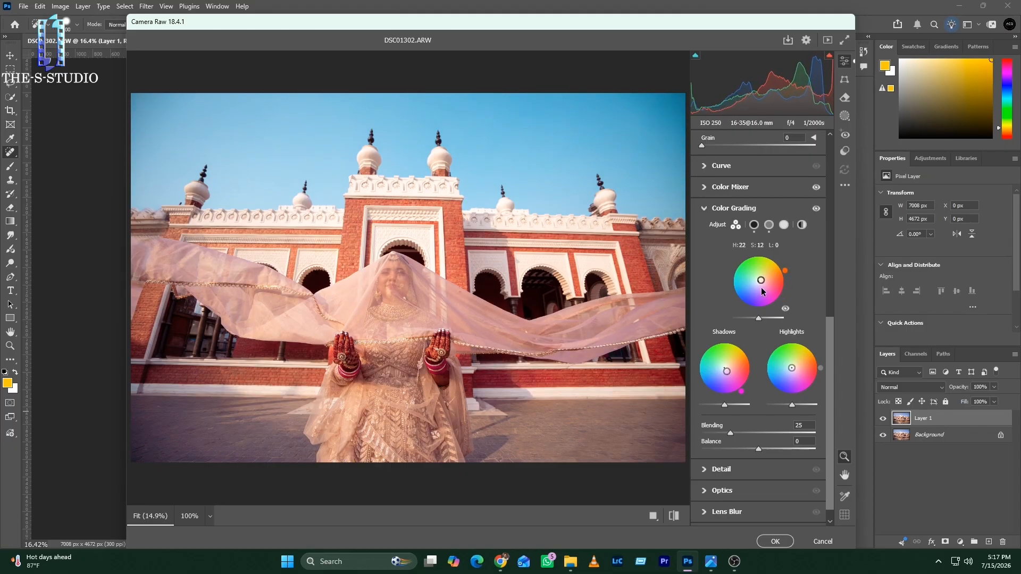
Step: Tint the highlights a warm yellow-orange in Color Grading, with hue 46 and saturation 23
{"action": "mouse_move", "coordinate": [791, 368]}
{"action": "left_mouse_down"}
{"action": "mouse_move", "coordinate": [824, 352]}
{"action": "mouse_move", "coordinate": [827, 324]}
{"action": "mouse_move", "coordinate": [817, 346]}
{"action": "left_mouse_up"}
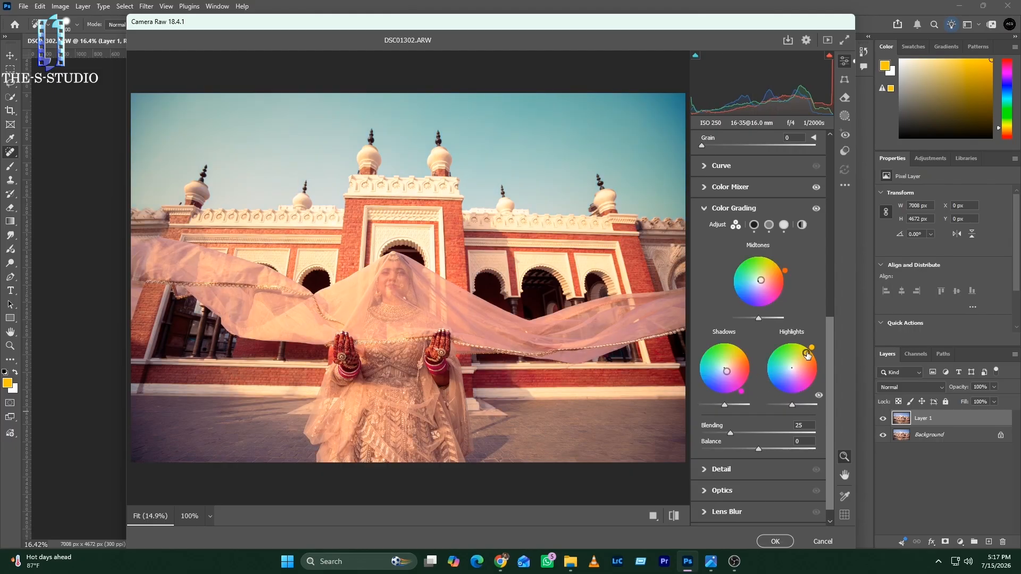
{"action": "left_click_drag", "start_coordinate": [807, 353], "coordinate": [796, 363]}
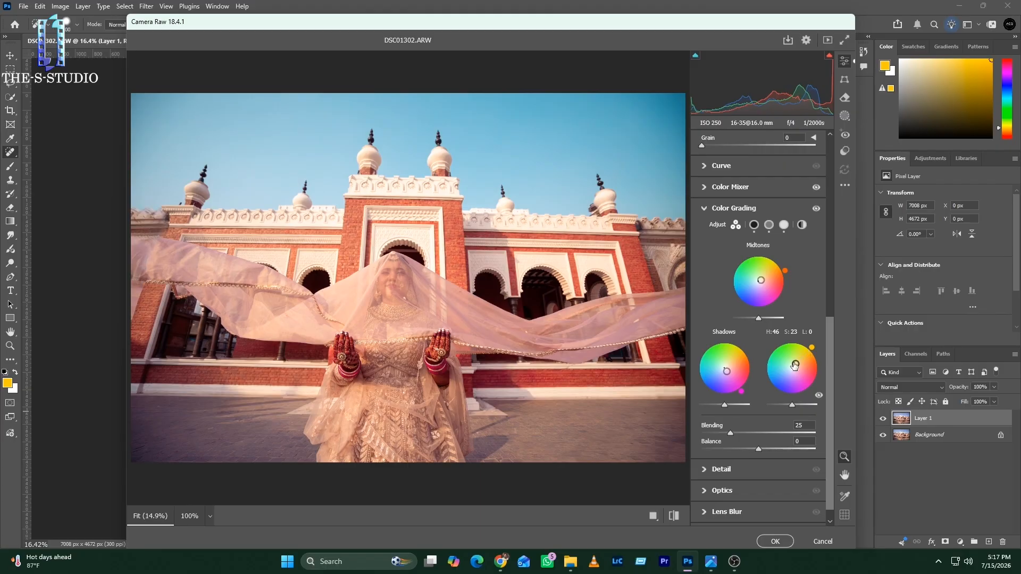
{"action": "scroll", "coordinate": [740, 377], "scroll_direction": "up", "scroll_amount": 4}
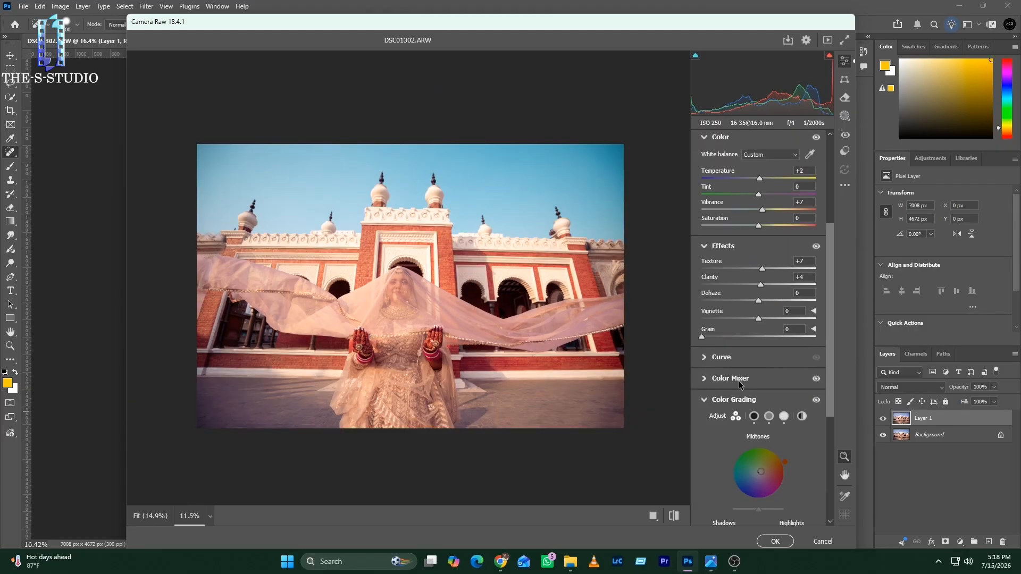
Step: Set the photo's Sharpening amount to 11 in the Detail settings
{"action": "scroll", "coordinate": [739, 380], "scroll_direction": "down", "scroll_amount": 5}
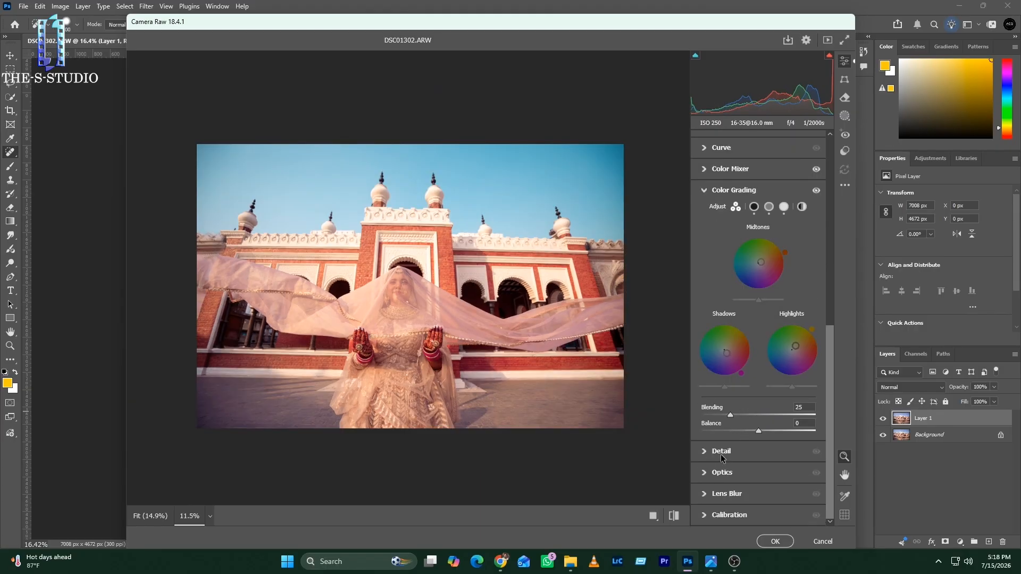
{"action": "left_click", "coordinate": [722, 453]}
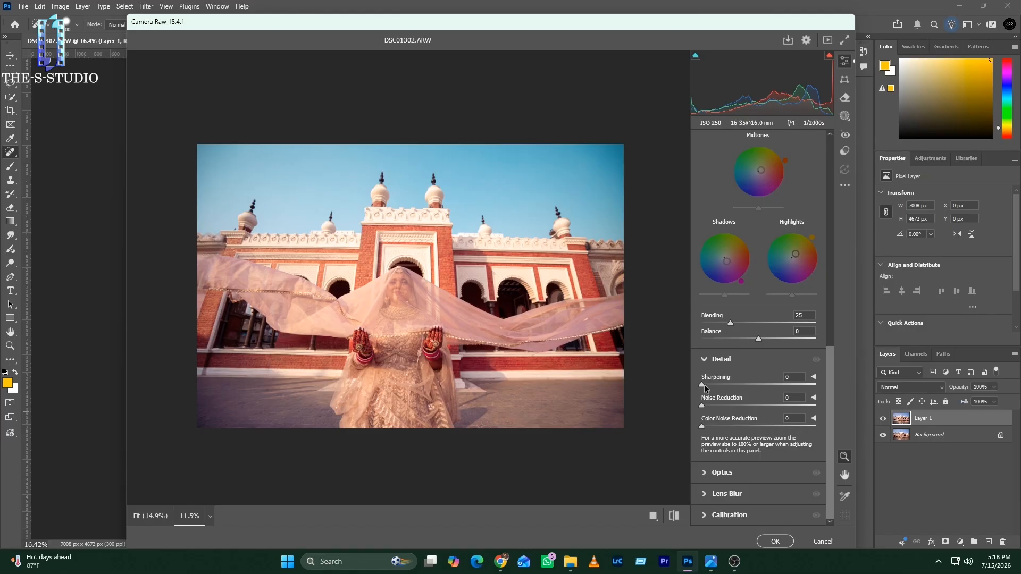
{"action": "left_click_drag", "start_coordinate": [704, 385], "coordinate": [710, 385]}
{"action": "mouse_move", "coordinate": [391, 296]}
{"action": "left_mouse_down"}
{"action": "mouse_move", "coordinate": [447, 300]}
{"action": "mouse_move", "coordinate": [394, 299]}
{"action": "left_mouse_up"}
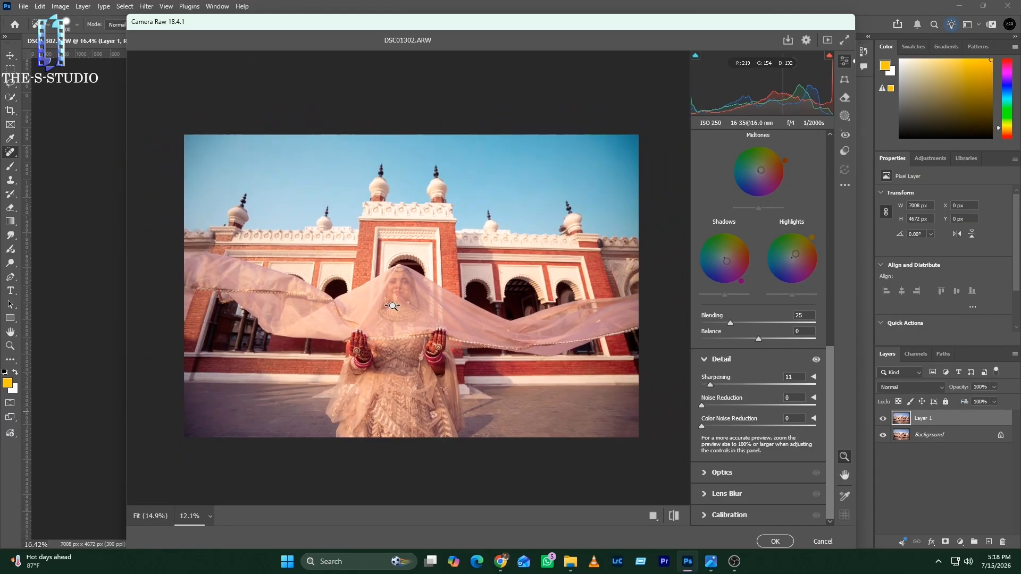
Step: Set Color Grading Blending to 43 and Balance to +10, and apply the Camera Raw adjustments to the layer
{"action": "left_click_drag", "start_coordinate": [724, 295], "coordinate": [764, 339]}
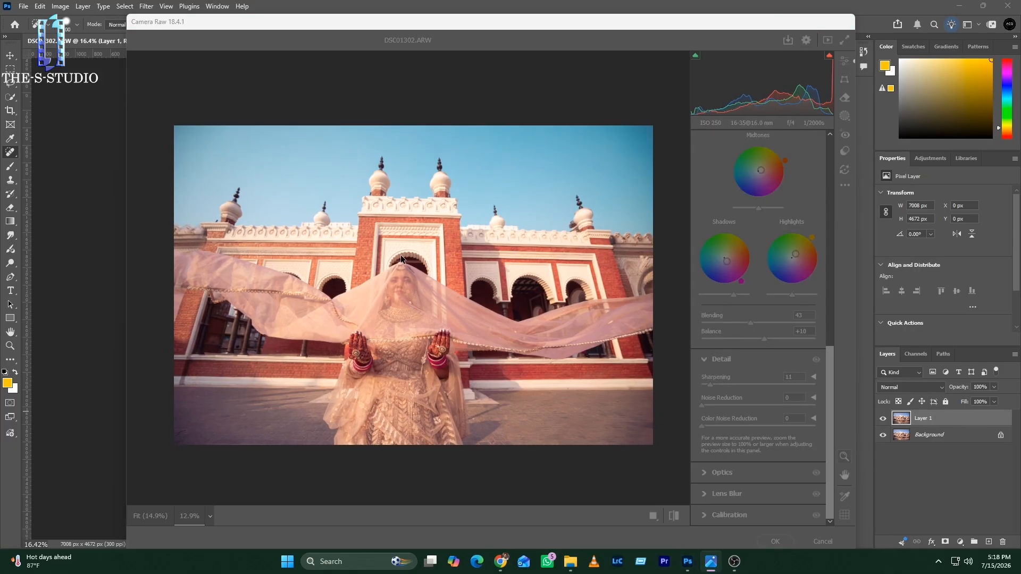
{"action": "left_click", "coordinate": [402, 296]}
{"action": "left_click", "coordinate": [402, 296]}
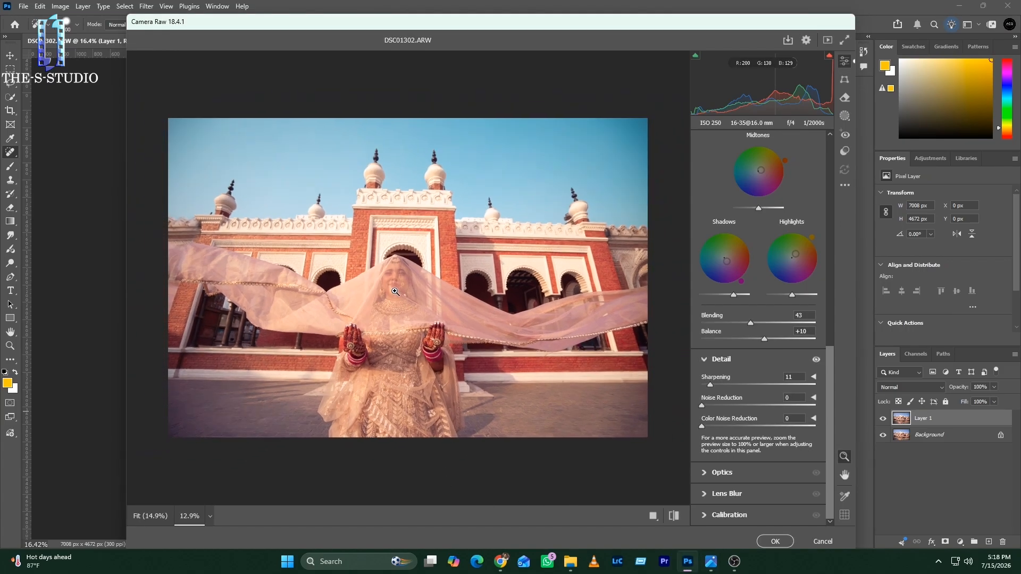
{"action": "left_click", "coordinate": [773, 543]}
Step: Merge the color-graded layer down into the background and duplicate the merged image onto a new layer
{"action": "left_click", "coordinate": [883, 419]}
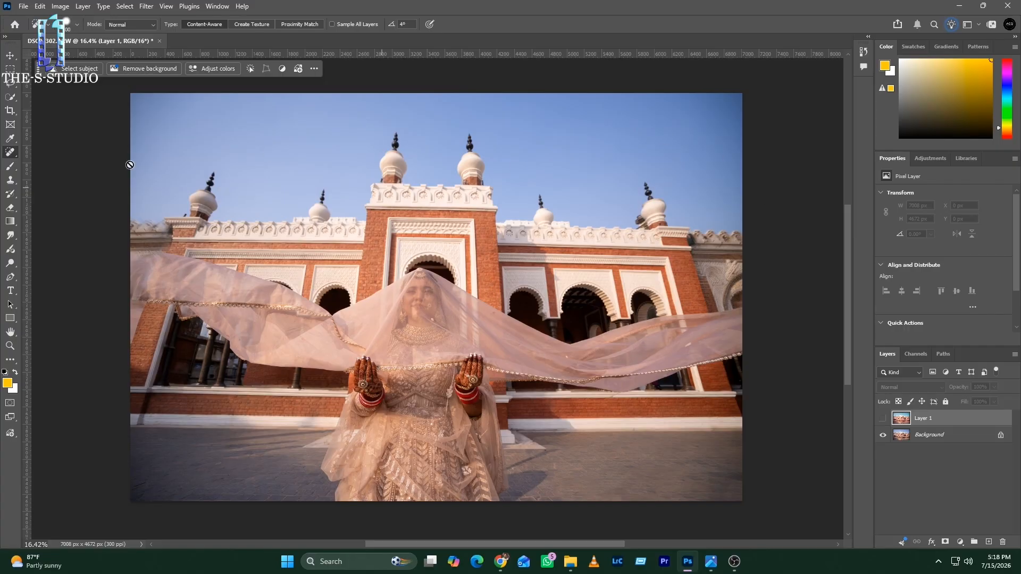
{"action": "left_click", "coordinate": [882, 419]}
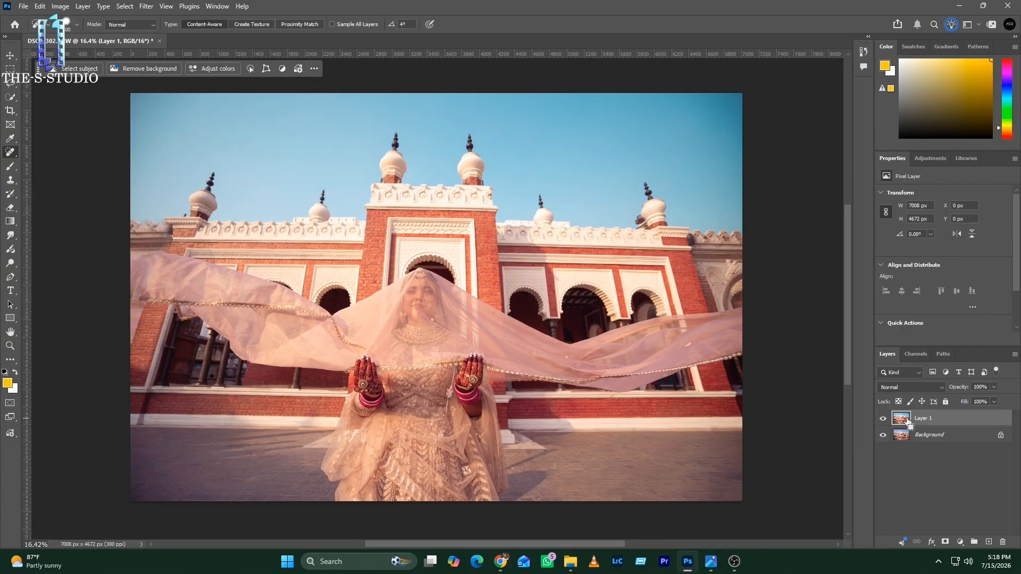
{"action": "key", "text": "ctrl+e"}
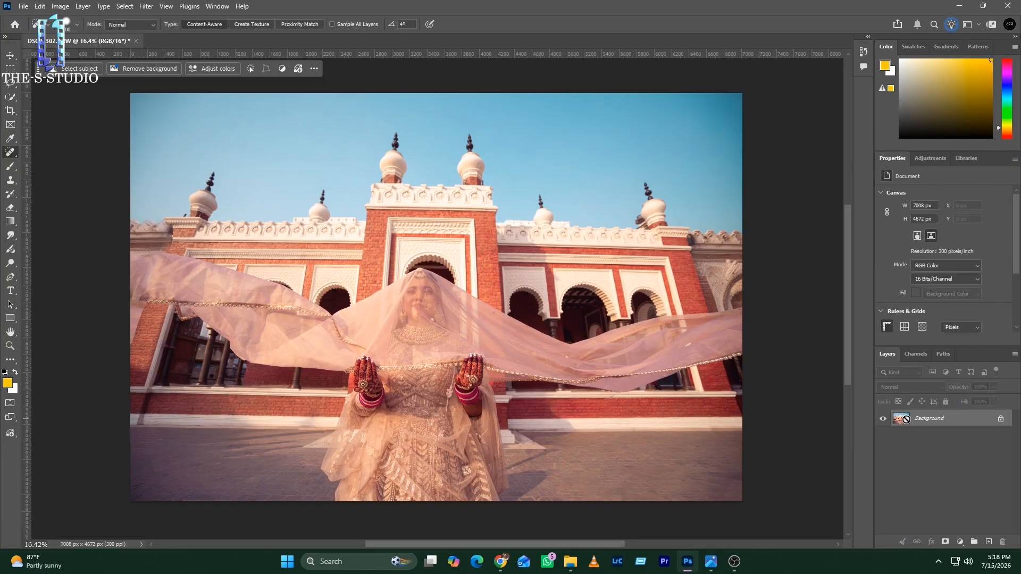
{"action": "key", "text": "ctrl+j"}
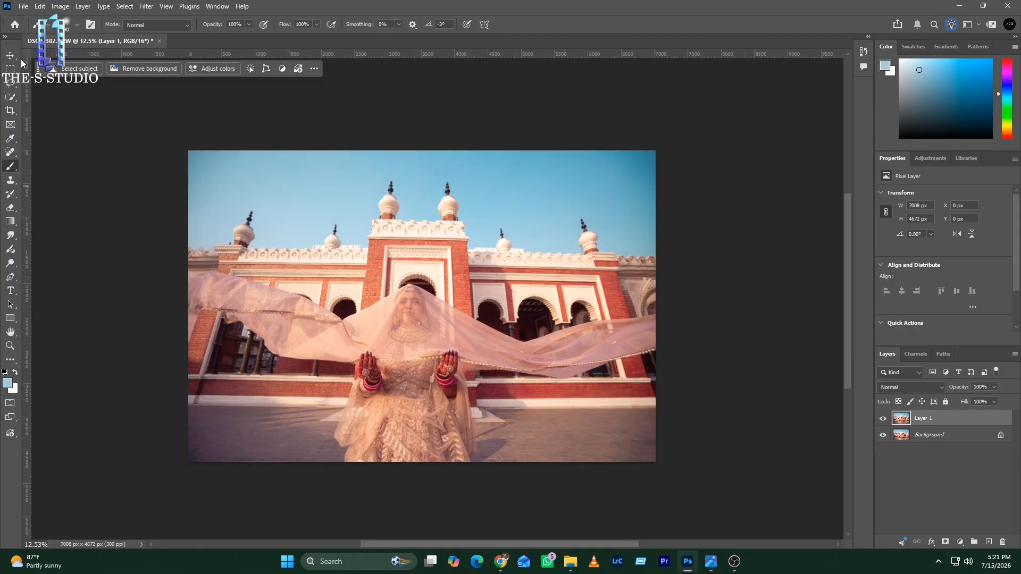
Step: Try a Radial Blur with amount 7, Spin method and Good quality directly on the duplicated layer
{"action": "left_click", "coordinate": [148, 7]}
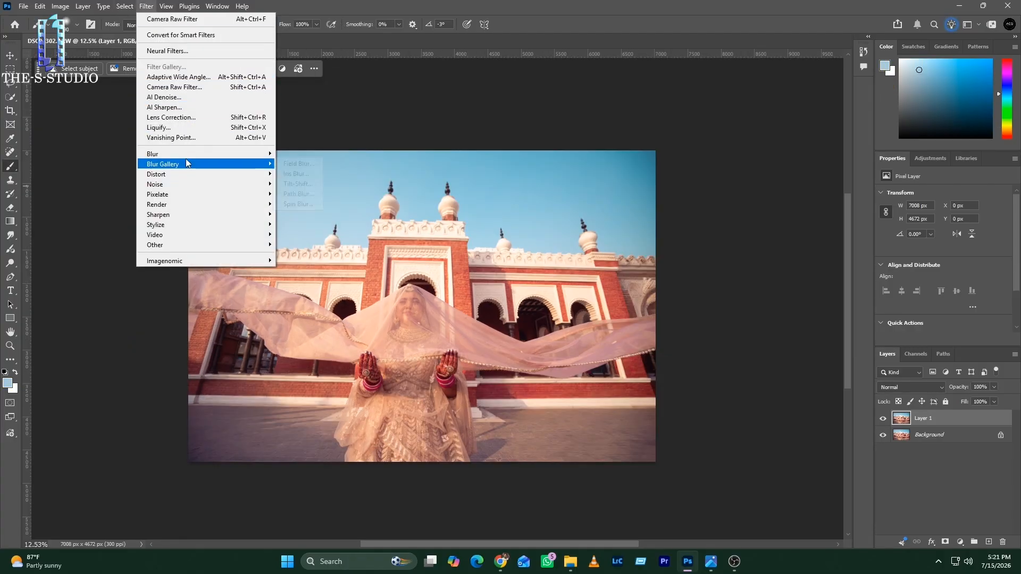
{"action": "mouse_move", "coordinate": [186, 156]}
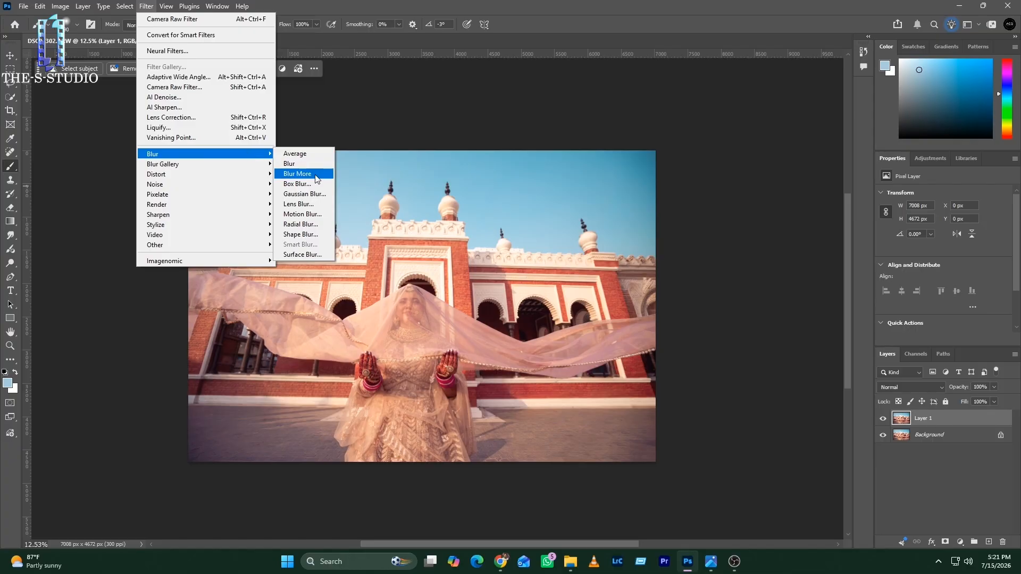
{"action": "left_click", "coordinate": [313, 229]}
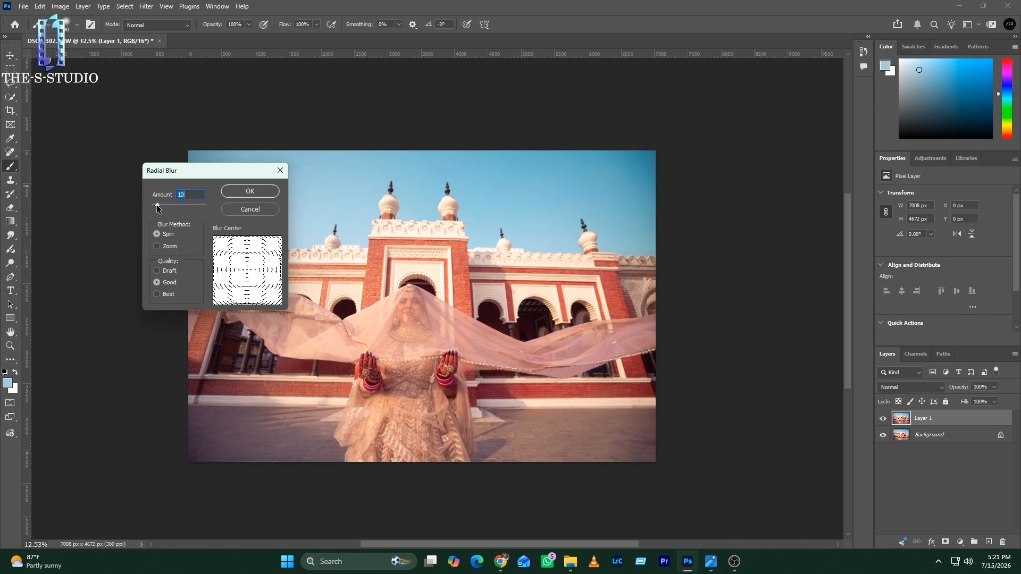
{"action": "left_click_drag", "start_coordinate": [157, 206], "coordinate": [156, 206]}
{"action": "left_click", "coordinate": [250, 193]}
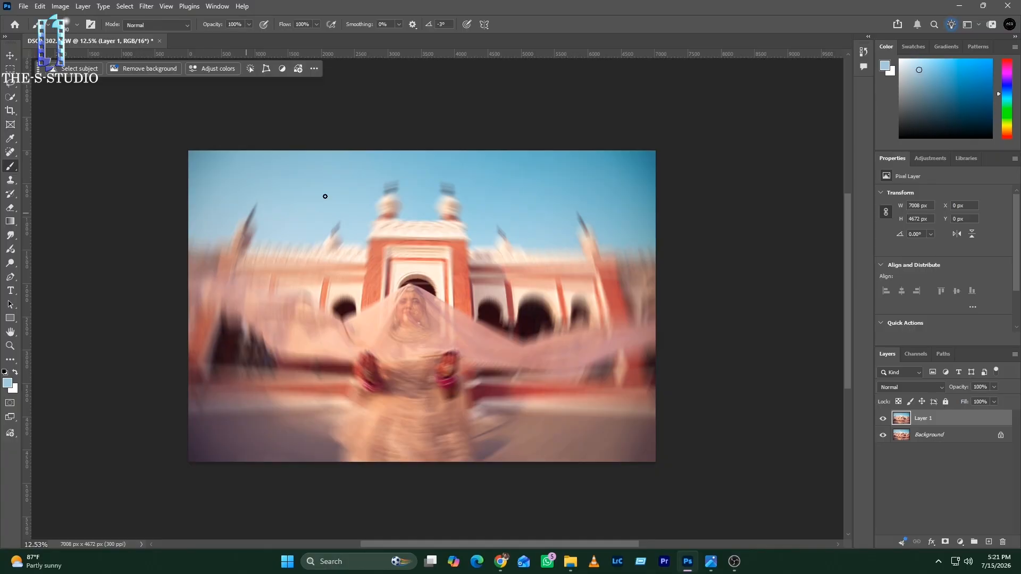
{"action": "key", "text": "ctrl+z"}
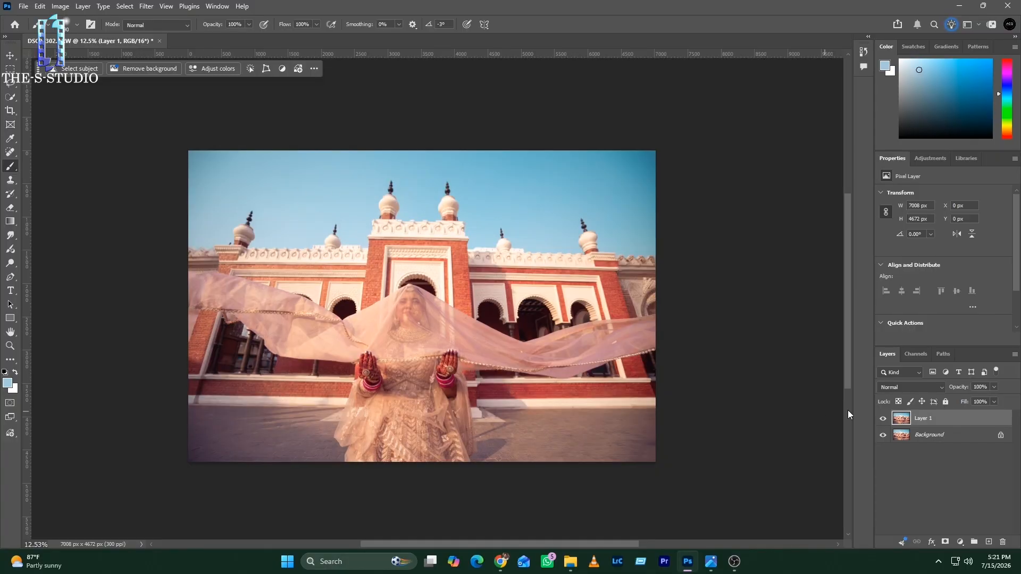
Step: Convert the duplicated photo layer to a Smart Object
{"action": "right_click", "coordinate": [901, 419]}
{"action": "left_click", "coordinate": [922, 455]}
{"action": "right_click", "coordinate": [937, 418]}
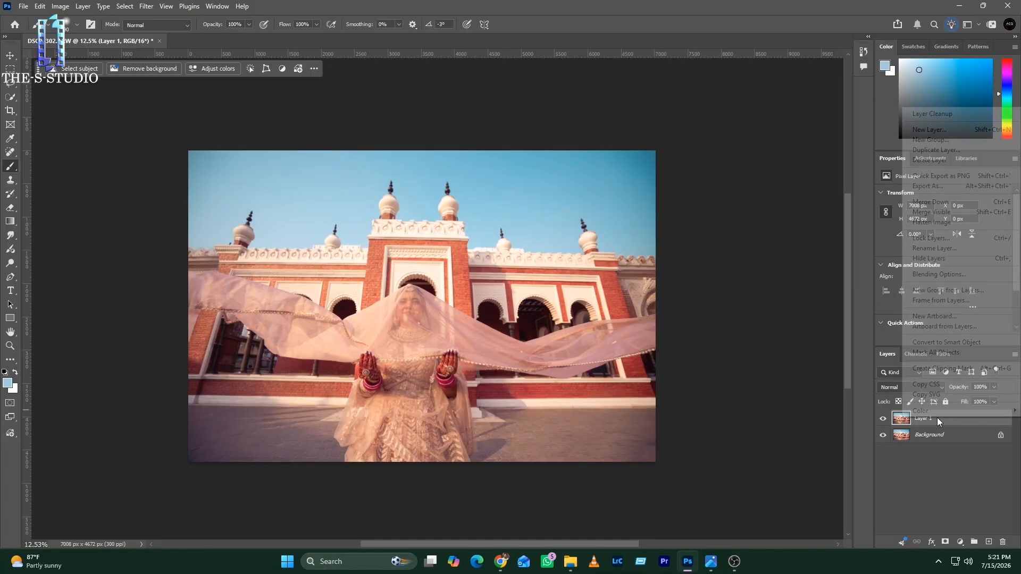
{"action": "left_click", "coordinate": [923, 345]}
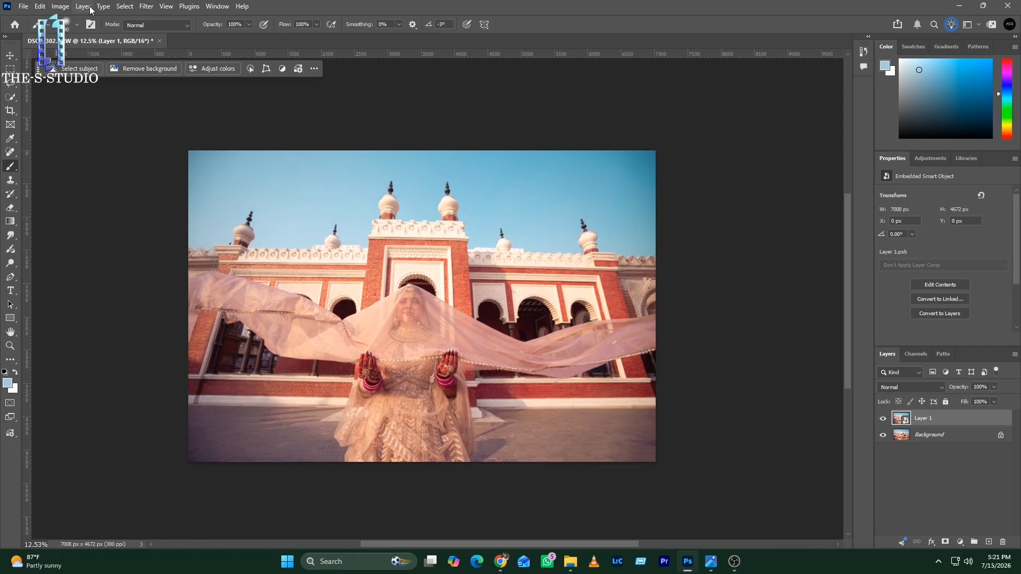
Step: Apply Radial Blur as a smart filter with Spin method and Good quality, and set its amount to 2
{"action": "left_click", "coordinate": [146, 6]}
{"action": "mouse_move", "coordinate": [197, 165]}
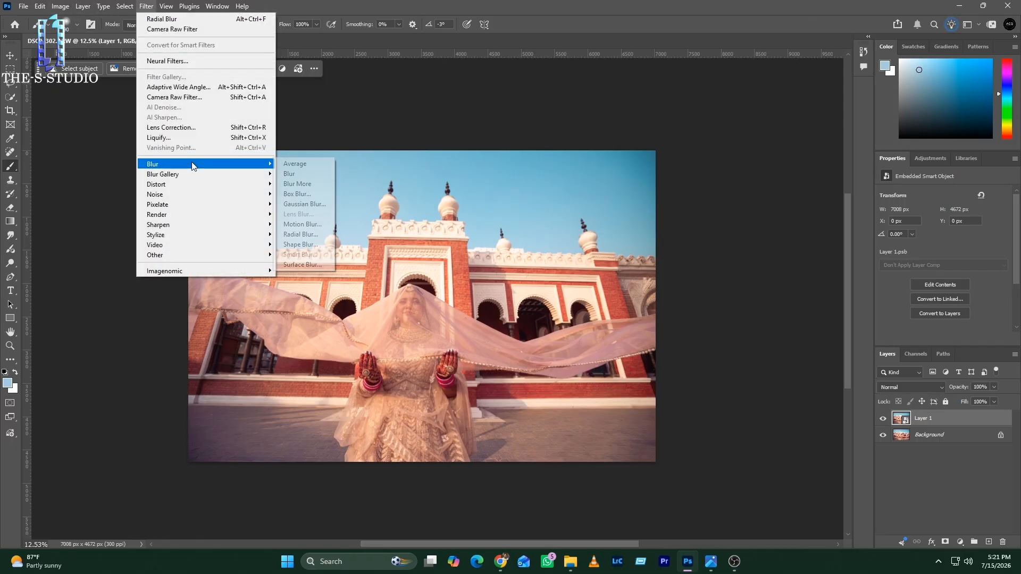
{"action": "left_click", "coordinate": [300, 235]}
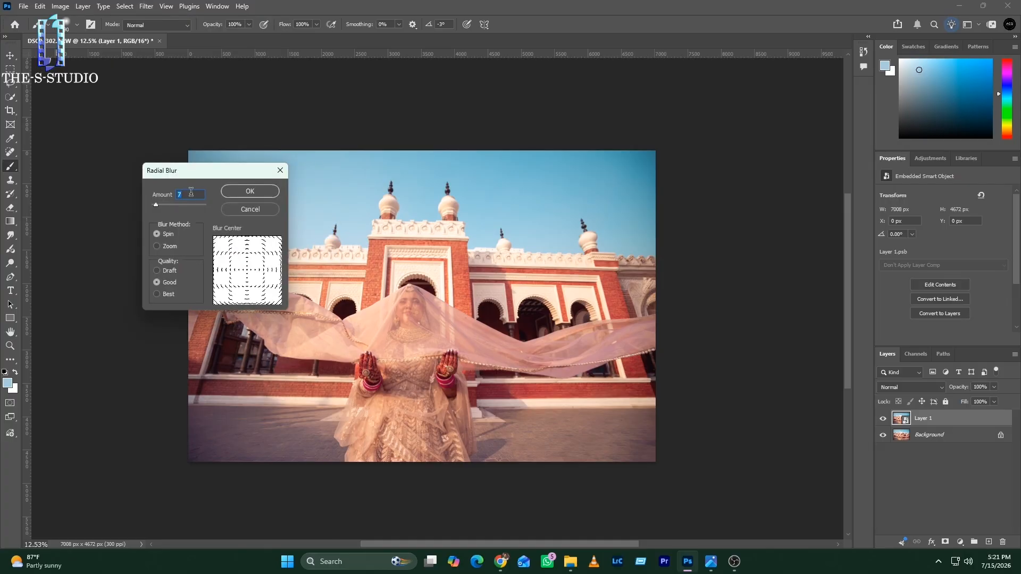
{"action": "left_click", "coordinate": [258, 191]}
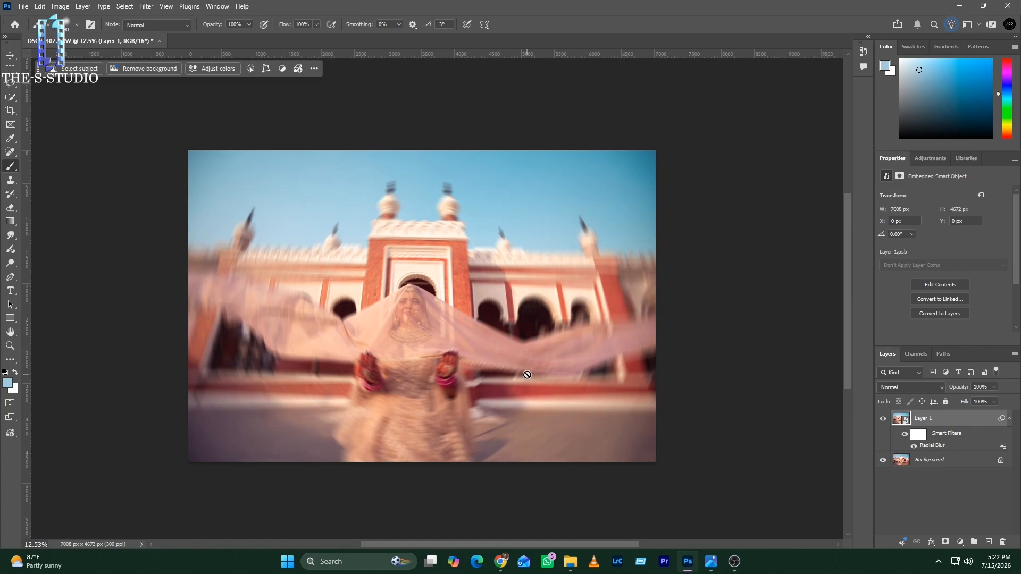
{"action": "double_click", "coordinate": [933, 445]}
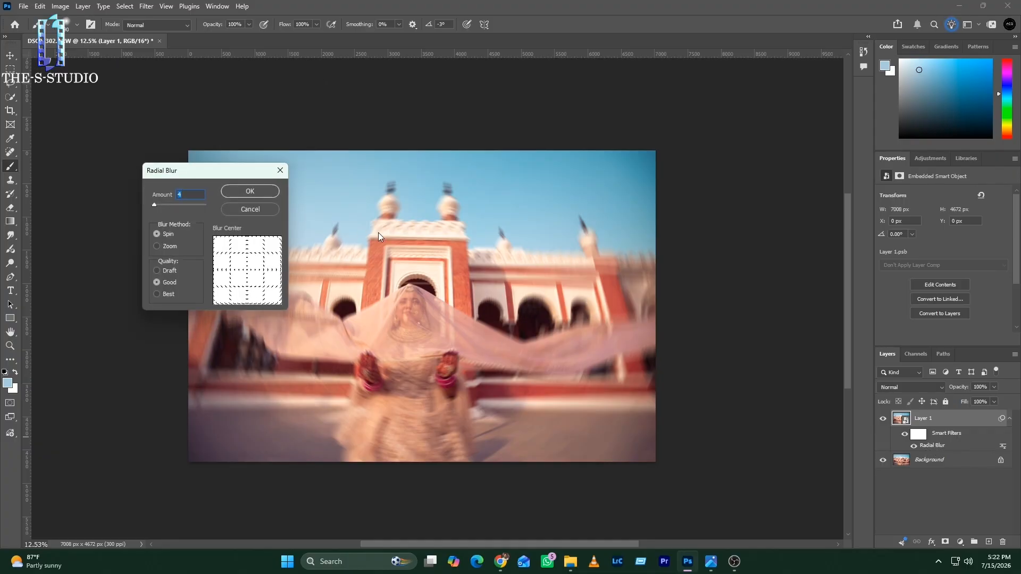
{"action": "left_click", "coordinate": [254, 194]}
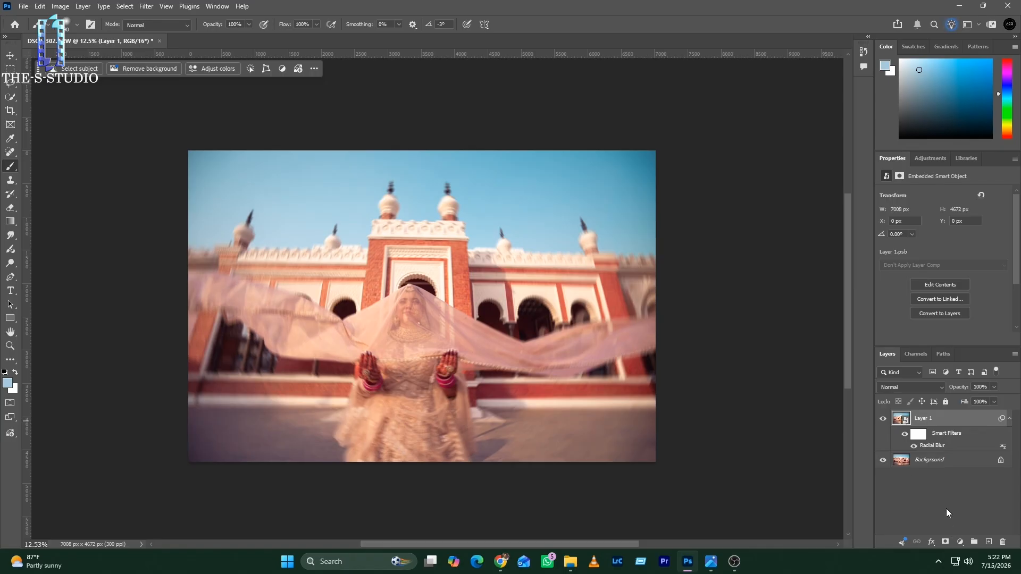
Step: Add a layer mask to the blurred layer and paint black over the bride and nearby veil at 45% opacity and 42% flow
{"action": "left_click", "coordinate": [945, 541]}
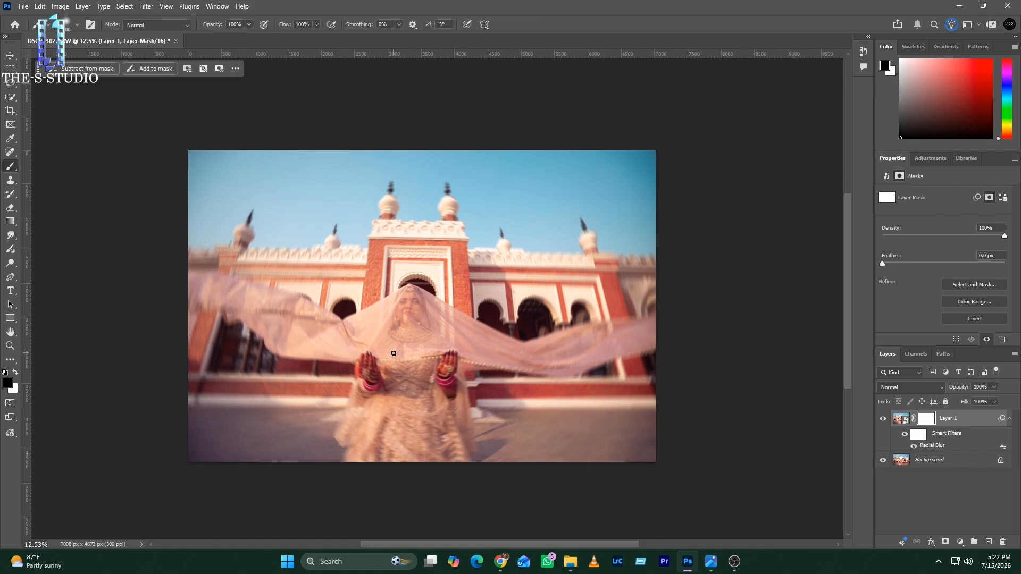
{"action": "key", "text": "bracketright"}
{"action": "key", "text": "bracketright"}
{"action": "key", "text": "bracketright"}
{"action": "key", "text": "bracketright"}
{"action": "key", "text": "bracketright"}
{"action": "key", "text": "bracketright"}
{"action": "key", "text": "bracketright"}
{"action": "key", "text": "bracketright"}
{"action": "key", "text": "bracketright"}
{"action": "key", "text": "bracketright"}
{"action": "key", "text": "bracketright"}
{"action": "key", "text": "bracketright"}
{"action": "key", "text": "bracketright"}
{"action": "left_click", "coordinate": [248, 26]}
{"action": "left_click_drag", "start_coordinate": [226, 37], "coordinate": [221, 38]}
{"action": "left_click", "coordinate": [316, 24]}
{"action": "left_click_drag", "start_coordinate": [288, 40], "coordinate": [289, 40]}
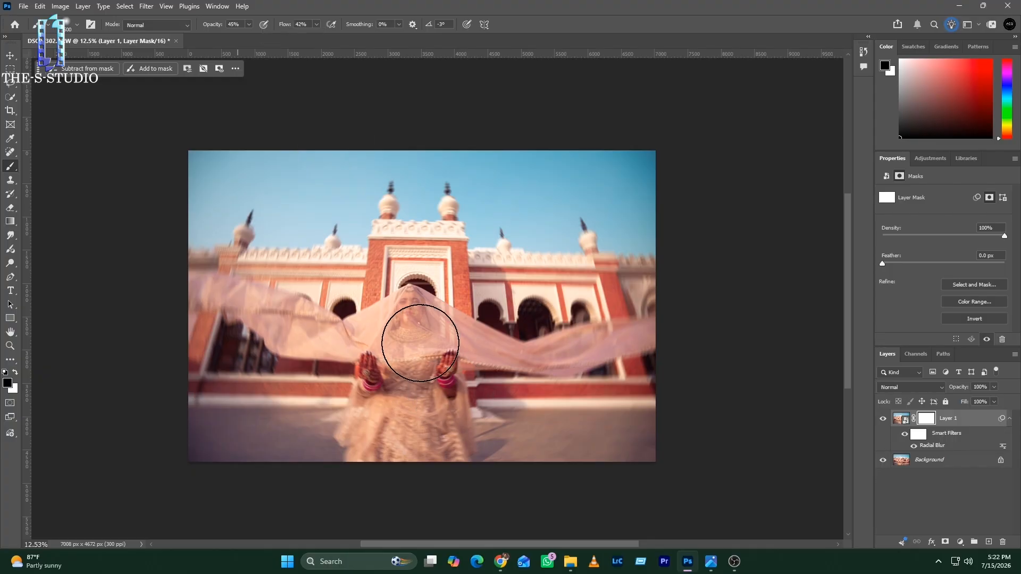
{"action": "mouse_move", "coordinate": [403, 393]}
{"action": "left_mouse_down"}
{"action": "mouse_move", "coordinate": [412, 427]}
{"action": "mouse_move", "coordinate": [420, 396]}
{"action": "mouse_move", "coordinate": [431, 432]}
{"action": "mouse_move", "coordinate": [423, 346]}
{"action": "mouse_move", "coordinate": [333, 346]}
{"action": "mouse_move", "coordinate": [457, 356]}
{"action": "mouse_move", "coordinate": [420, 441]}
{"action": "mouse_move", "coordinate": [370, 344]}
{"action": "mouse_move", "coordinate": [517, 353]}
{"action": "mouse_move", "coordinate": [423, 449]}
{"action": "mouse_move", "coordinate": [411, 317]}
{"action": "mouse_move", "coordinate": [418, 341]}
{"action": "mouse_move", "coordinate": [390, 339]}
{"action": "mouse_move", "coordinate": [404, 326]}
{"action": "mouse_move", "coordinate": [387, 357]}
{"action": "mouse_move", "coordinate": [412, 341]}
{"action": "mouse_move", "coordinate": [432, 360]}
{"action": "mouse_move", "coordinate": [424, 454]}
{"action": "mouse_move", "coordinate": [408, 457]}
{"action": "mouse_move", "coordinate": [487, 346]}
{"action": "mouse_move", "coordinate": [457, 337]}
{"action": "mouse_move", "coordinate": [520, 346]}
{"action": "mouse_move", "coordinate": [321, 331]}
{"action": "mouse_move", "coordinate": [267, 305]}
{"action": "mouse_move", "coordinate": [373, 381]}
{"action": "mouse_move", "coordinate": [303, 334]}
{"action": "mouse_move", "coordinate": [328, 338]}
{"action": "mouse_move", "coordinate": [177, 274]}
{"action": "mouse_move", "coordinate": [553, 363]}
{"action": "mouse_move", "coordinate": [612, 323]}
{"action": "mouse_move", "coordinate": [634, 344]}
{"action": "mouse_move", "coordinate": [464, 350]}
{"action": "mouse_move", "coordinate": [382, 321]}
{"action": "mouse_move", "coordinate": [377, 356]}
{"action": "left_mouse_up"}
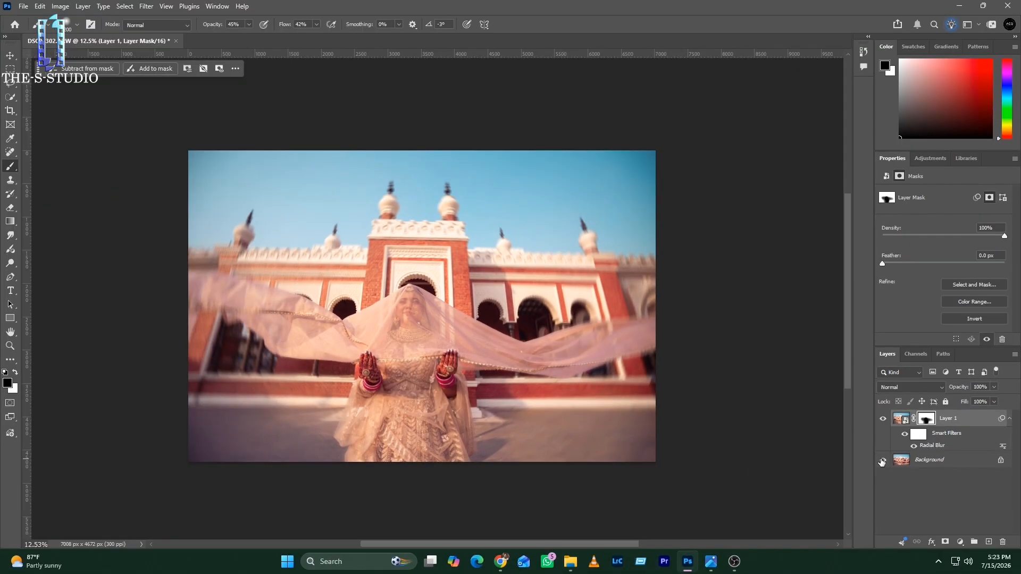
Step: Inspect the masked area without the background layer and compare the photo with and without the radial blur layer
{"action": "left_click", "coordinate": [582, 437]}
{"action": "scroll", "coordinate": [332, 369], "scroll_direction": "up", "scroll_amount": 2}
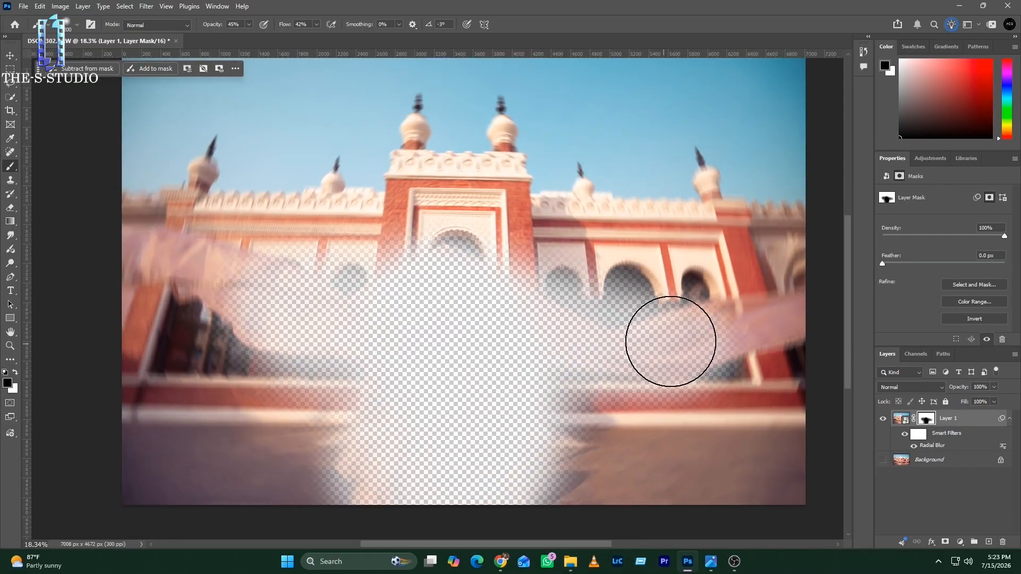
{"action": "left_click", "coordinate": [883, 462]}
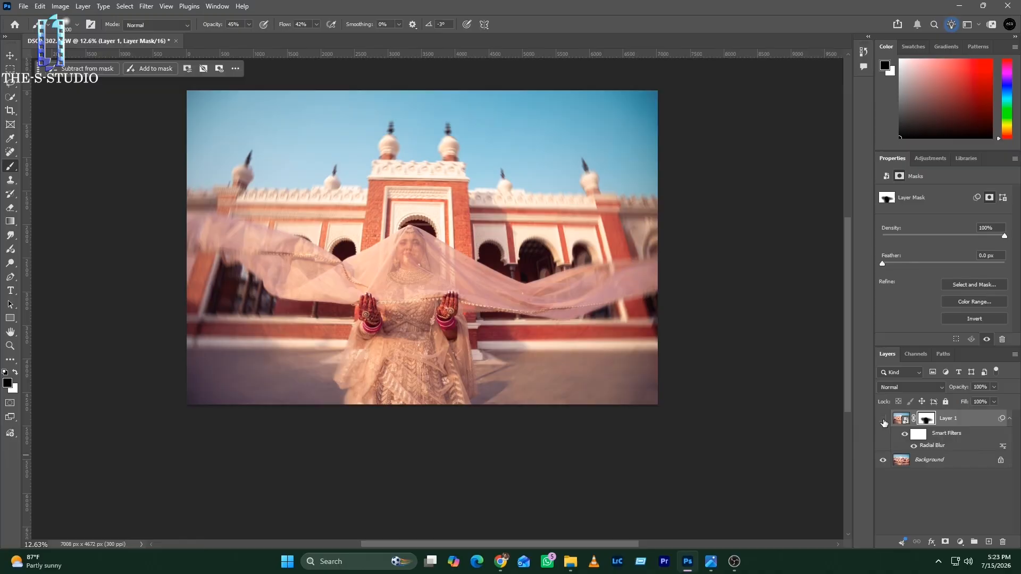
{"action": "left_click", "coordinate": [883, 420]}
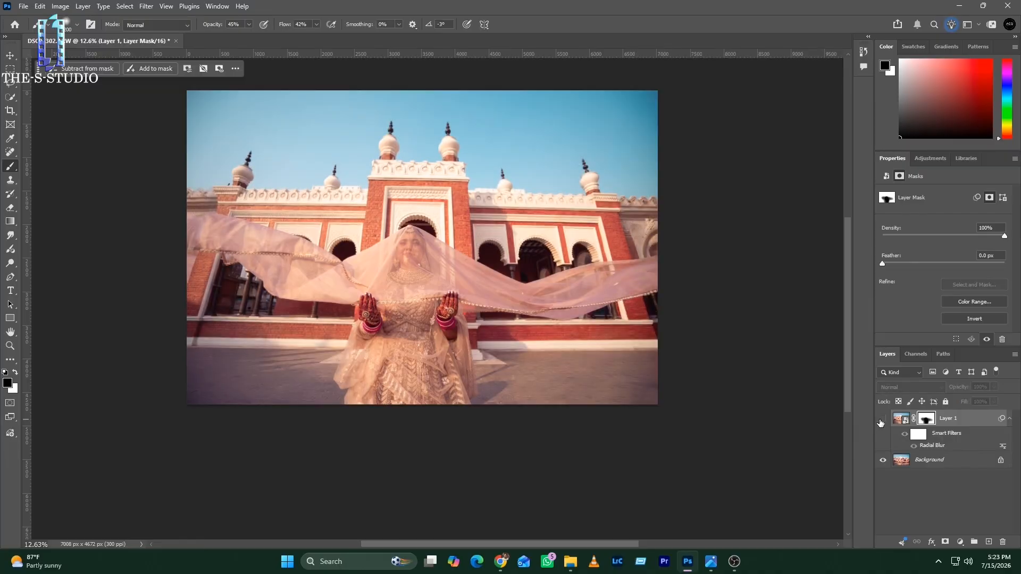
{"action": "left_click", "coordinate": [879, 422]}
Step: Soften the radial blur layer by setting its opacity to 90% and its fill to 88%
{"action": "left_click", "coordinate": [906, 421]}
{"action": "left_click", "coordinate": [994, 388]}
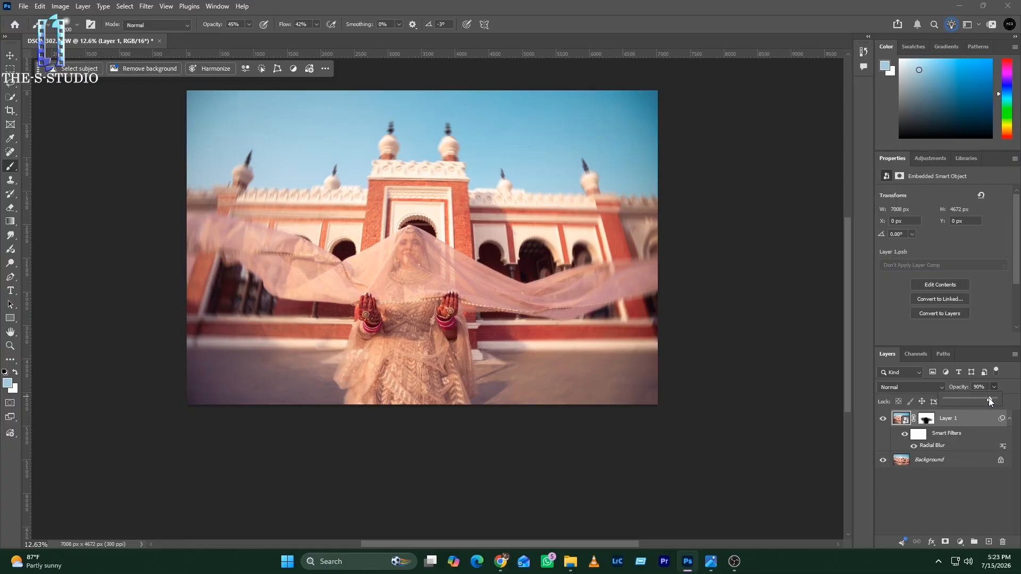
{"action": "left_click", "coordinate": [993, 402]}
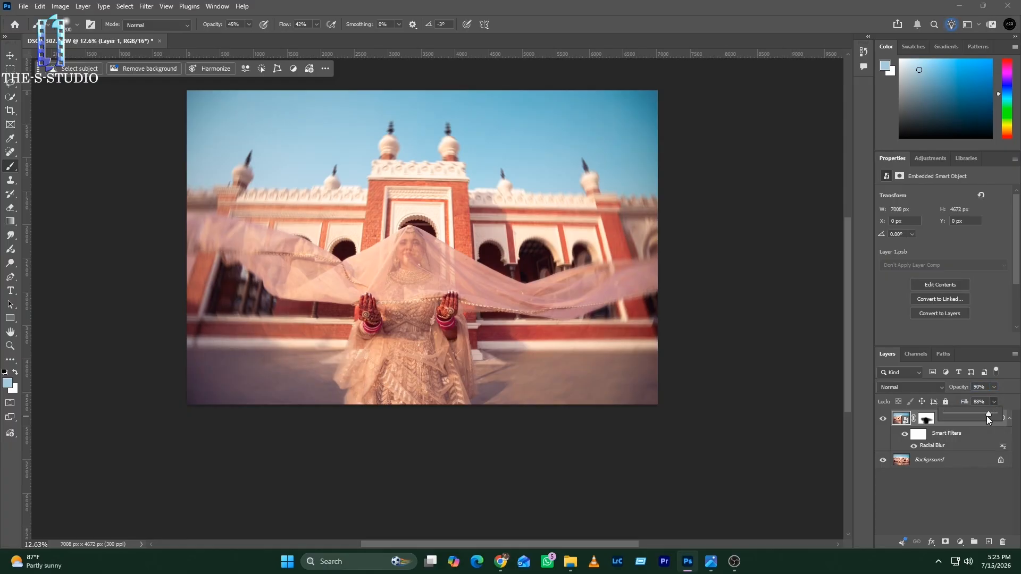